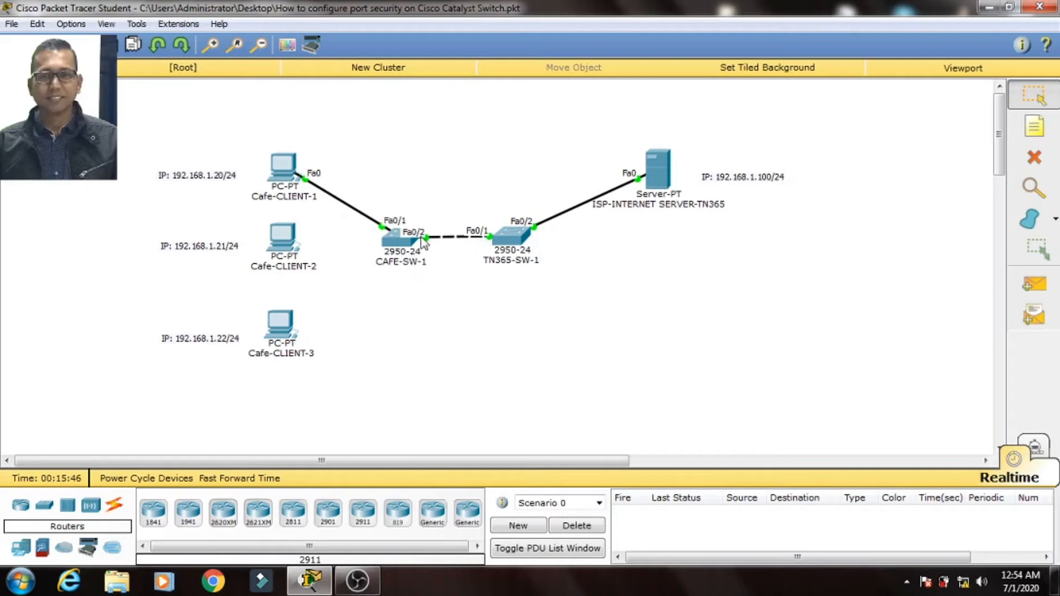
# Step: Assign Cafe-CLIENT-1 the static IP address 192.168.1.20 with subnet mask 255.255.255.0 and close its window
pyautogui.moveTo(513, 248)
pyautogui.click(286, 165)
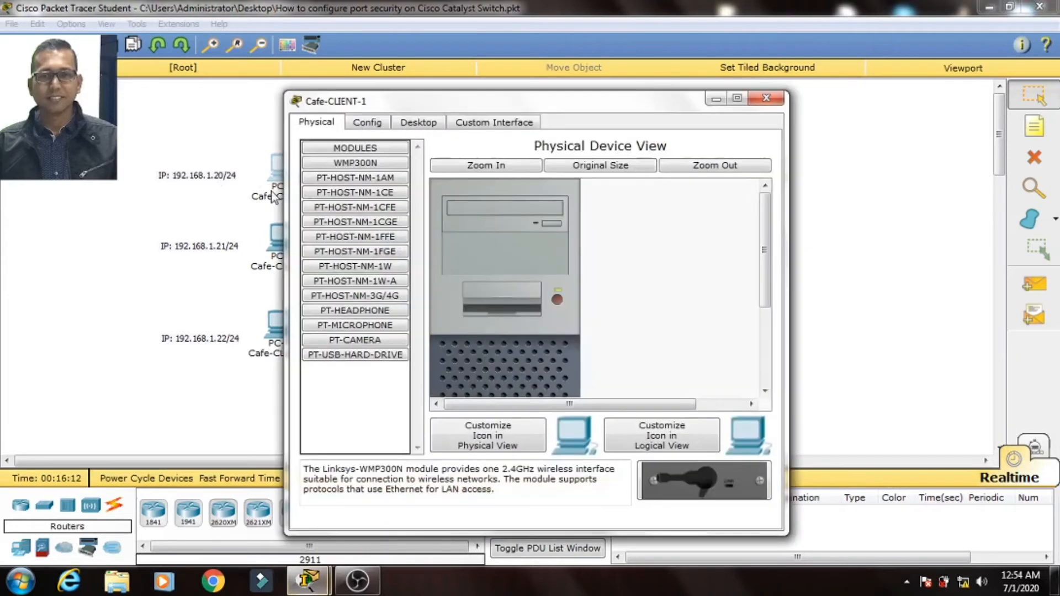
pyautogui.click(427, 122)
pyautogui.click(347, 190)
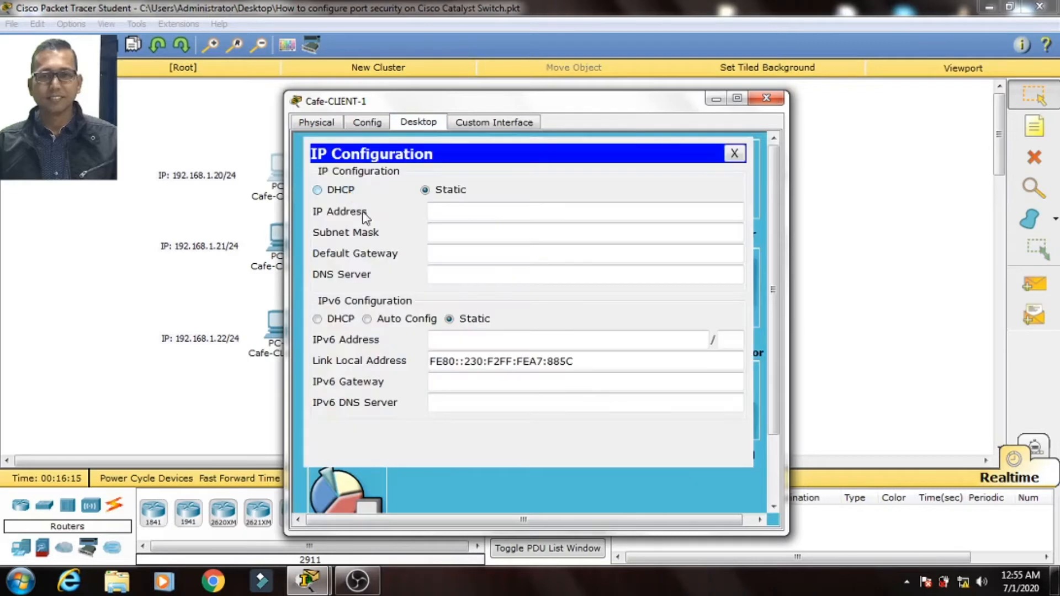
pyautogui.write('192.168.1.20')
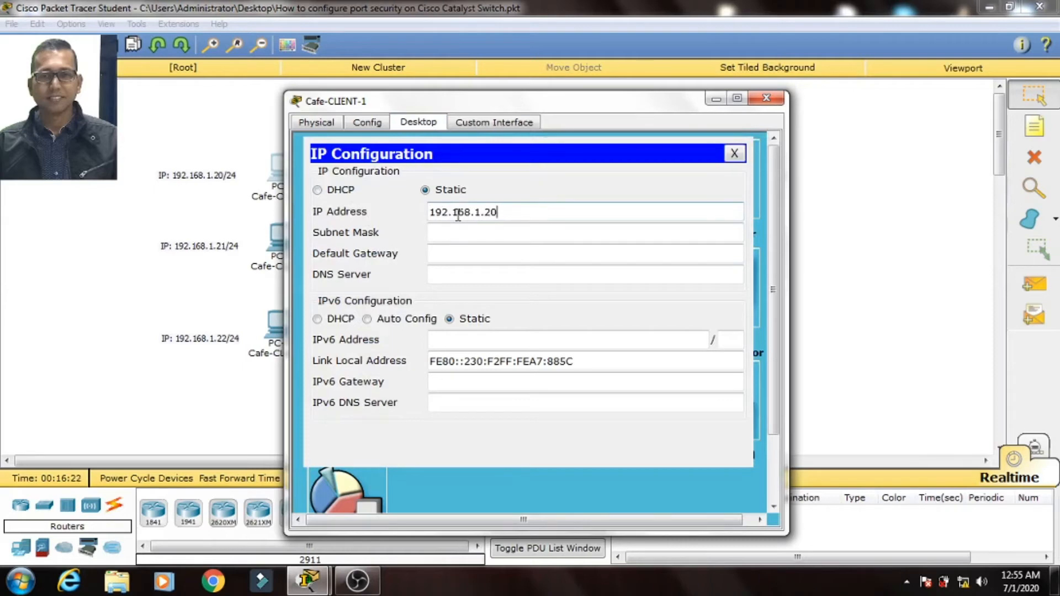
pyautogui.click(483, 236)
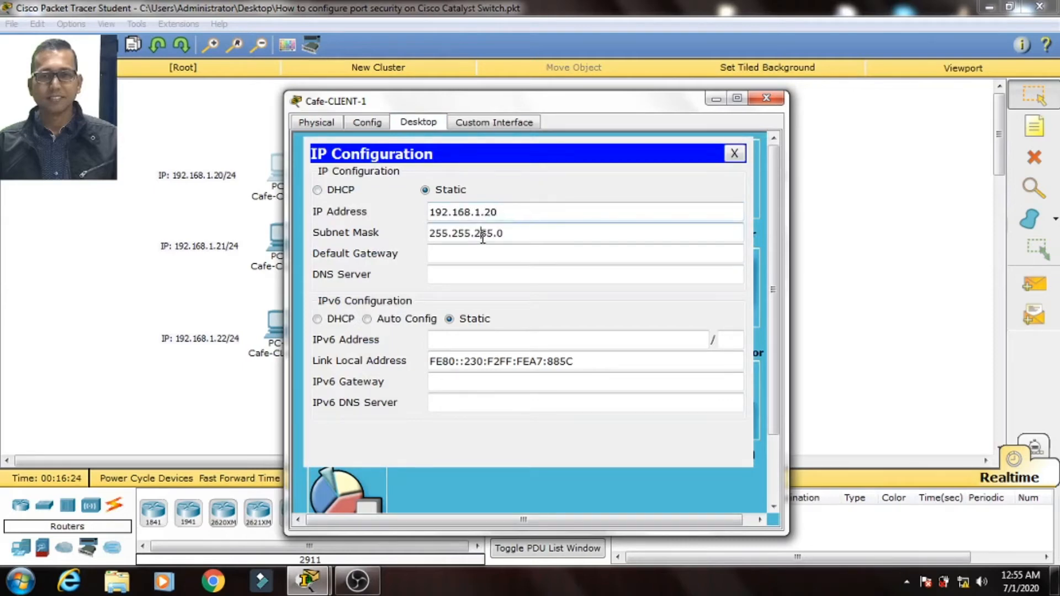
pyautogui.click(502, 215)
pyautogui.click(734, 155)
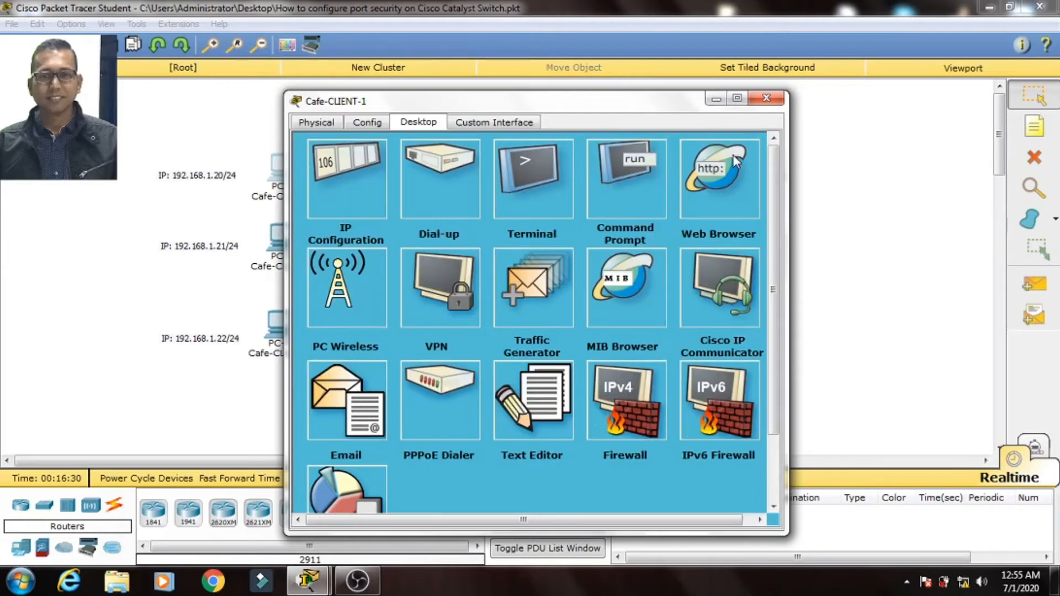
pyautogui.click(767, 99)
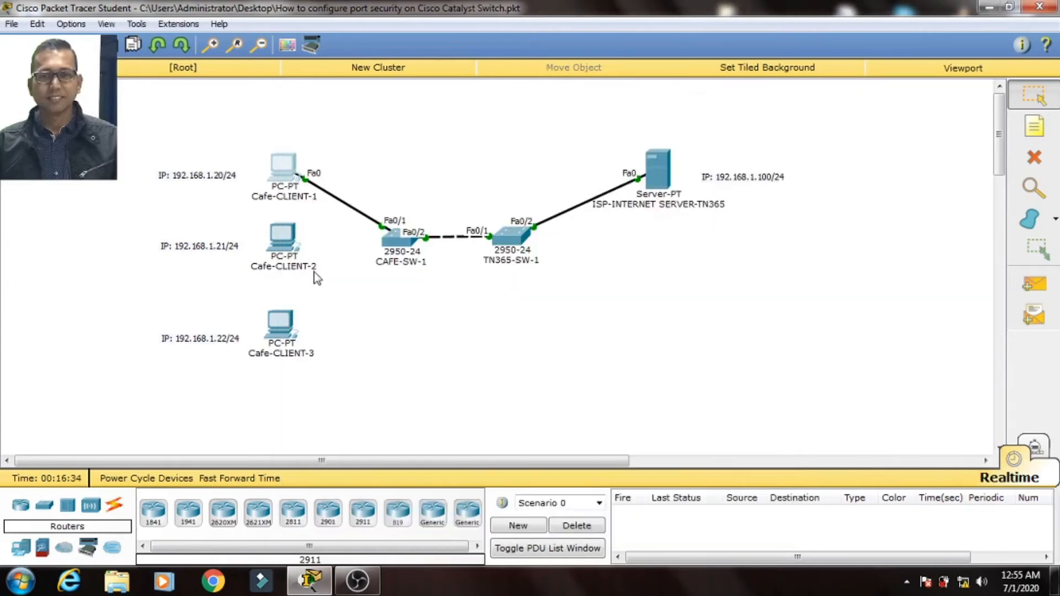
# Step: Assign Cafe-CLIENT-2 the static IP address 192.168.1.21 with subnet mask 255.255.255.0 and close its window
pyautogui.click(288, 244)
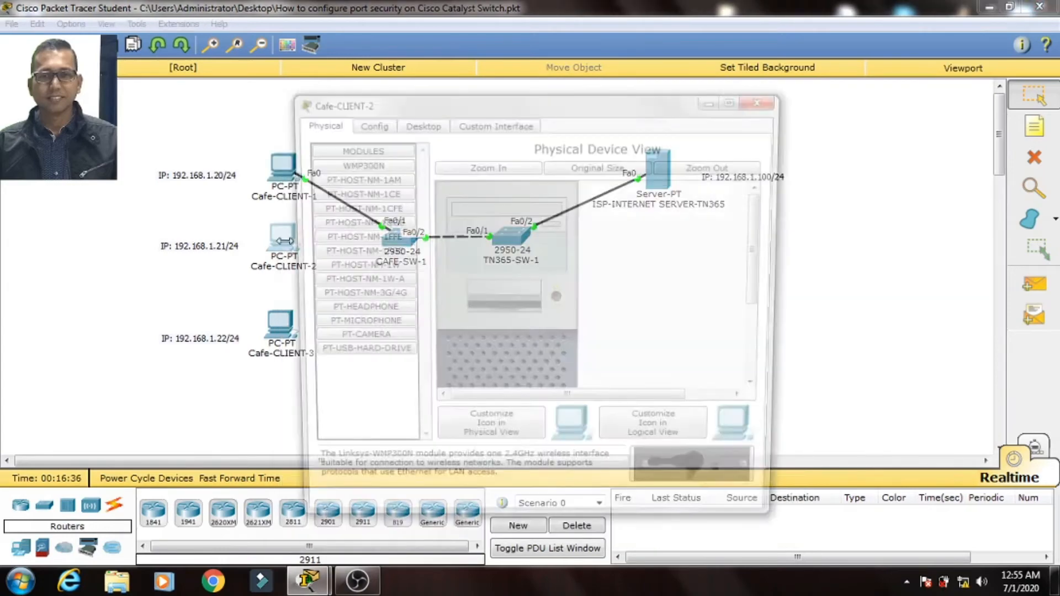
pyautogui.click(412, 124)
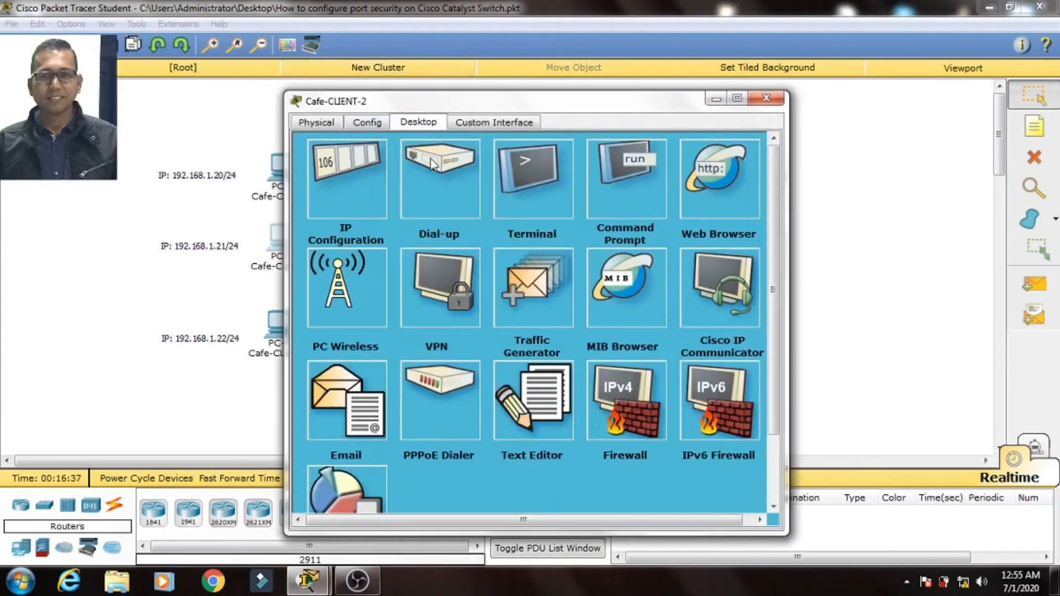
pyautogui.click(341, 185)
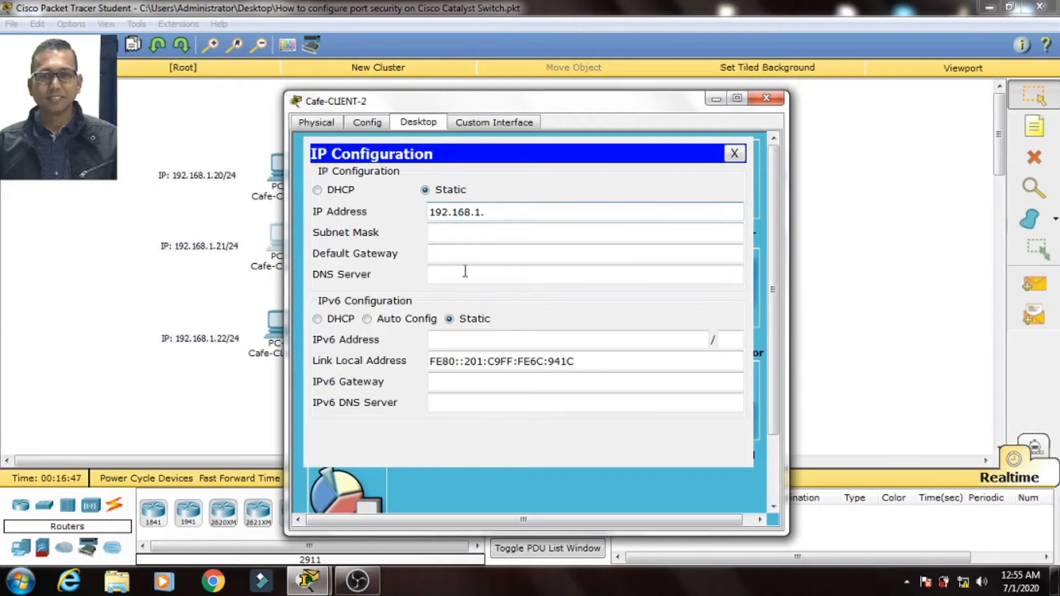
pyautogui.write('1')
pyautogui.click(475, 231)
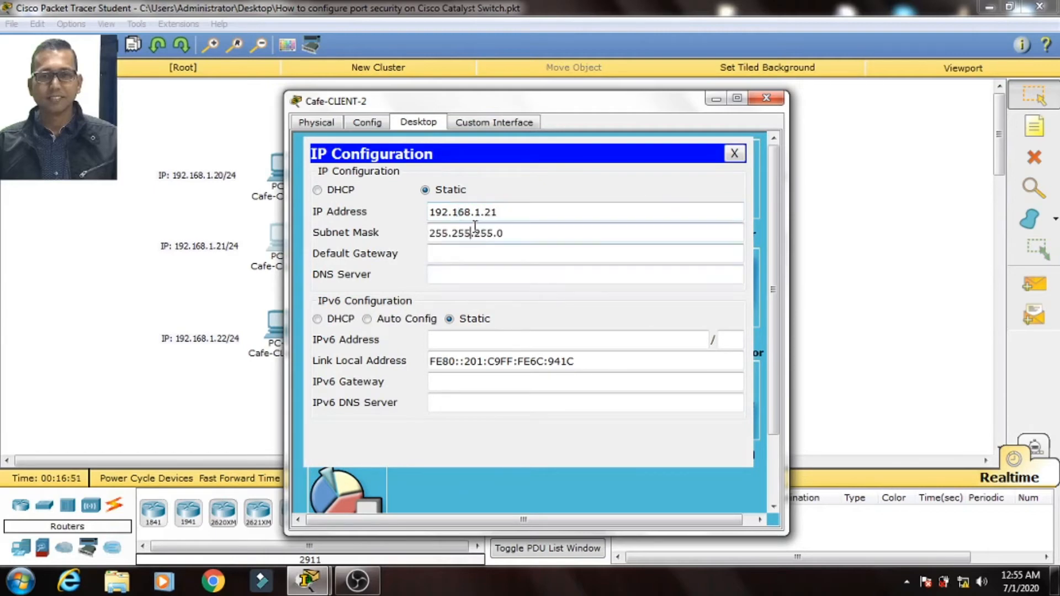
pyautogui.click(735, 153)
pyautogui.click(767, 97)
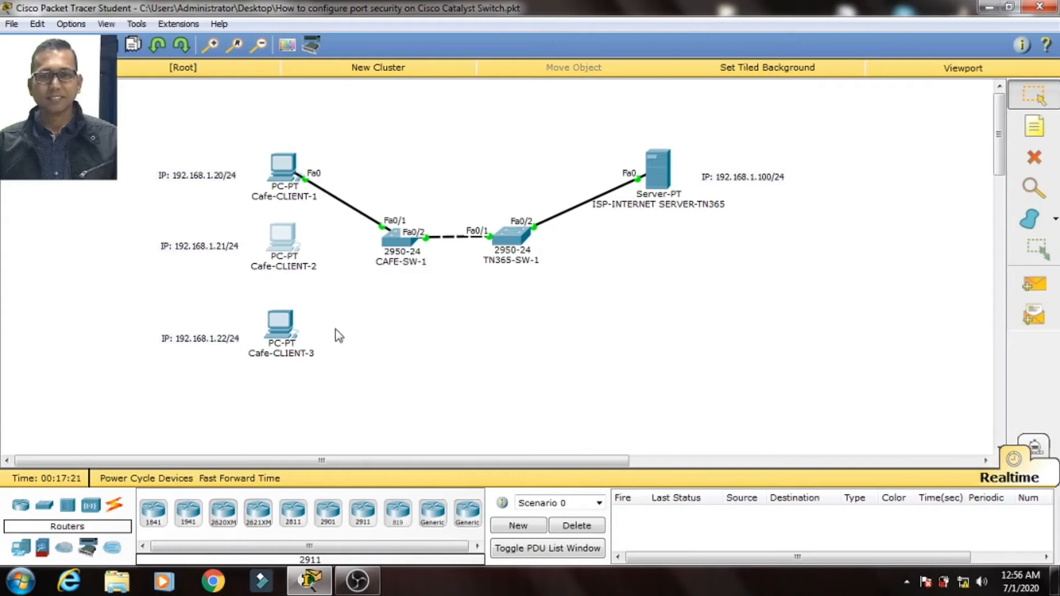
# Step: Assign Cafe-CLIENT-3 the static IP address 192.168.1.22 with its /24 subnet mask and close its window
pyautogui.click(286, 332)
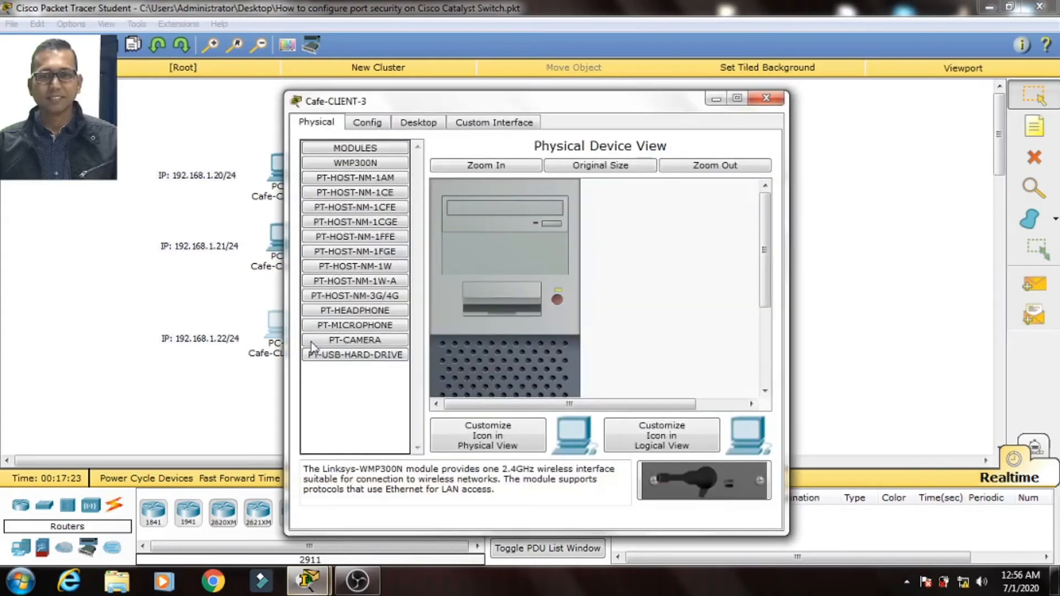
pyautogui.click(424, 123)
pyautogui.click(384, 155)
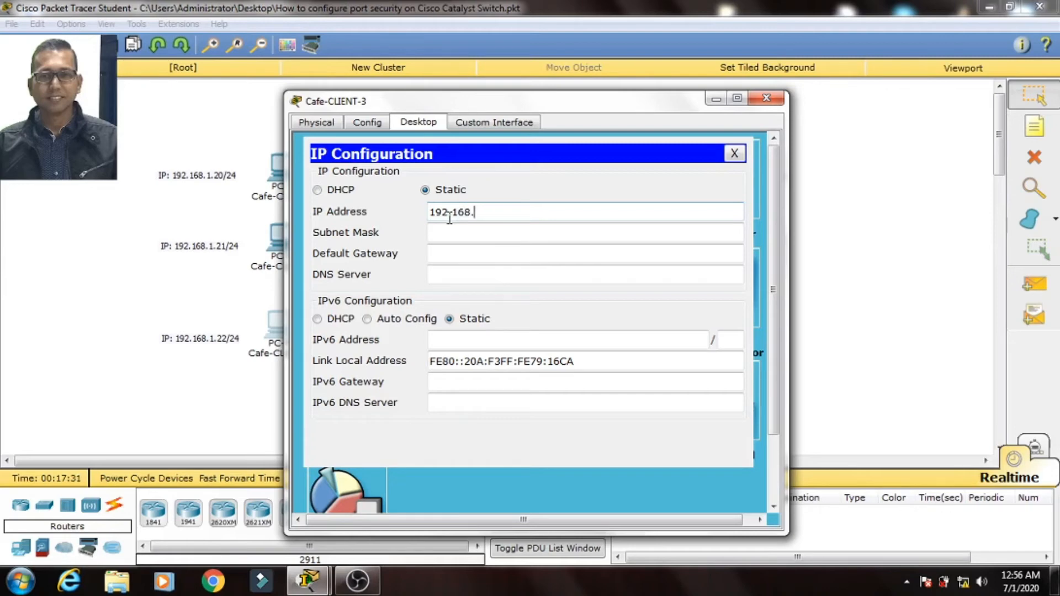
pyautogui.click(488, 231)
pyautogui.click(736, 153)
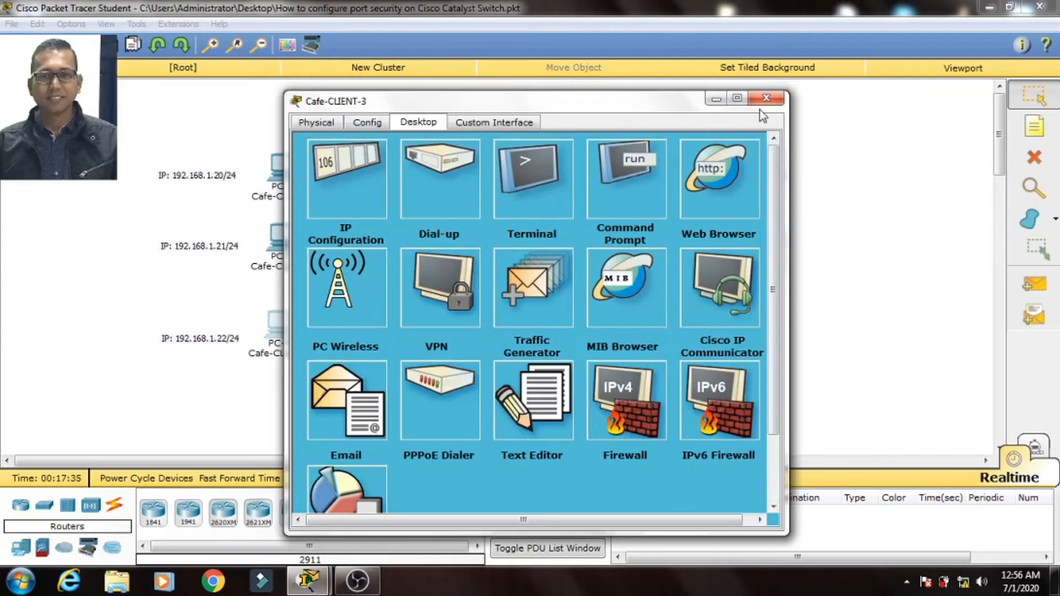
pyautogui.click(766, 98)
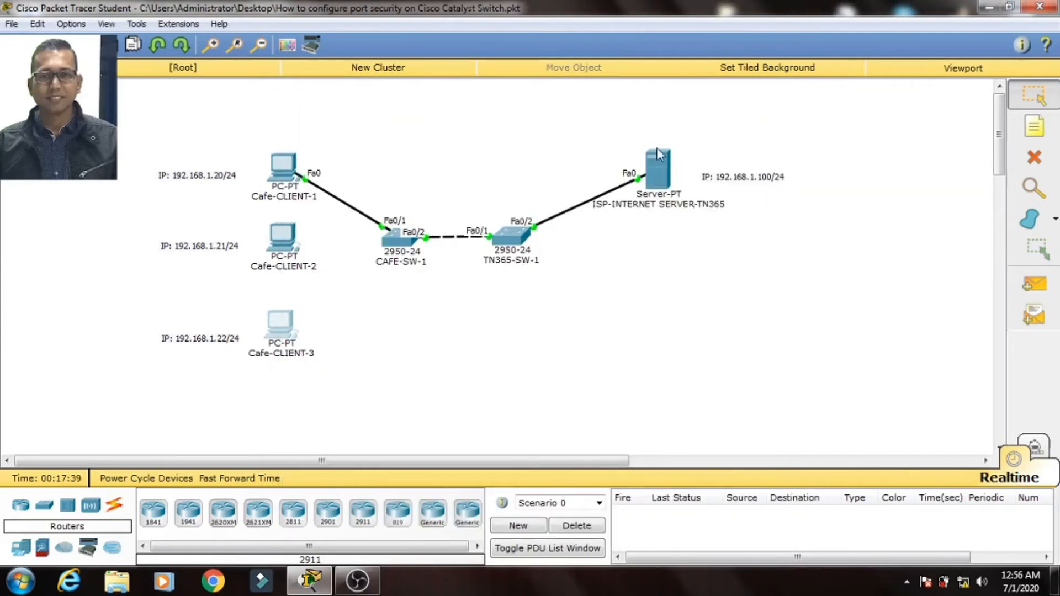
# Step: Assign ISP-INTERNET SERVER-TN365 the static IP address 192.168.1.100 with subnet mask 255.255.255.0 on FastEthernet0 and close its window
pyautogui.click(661, 169)
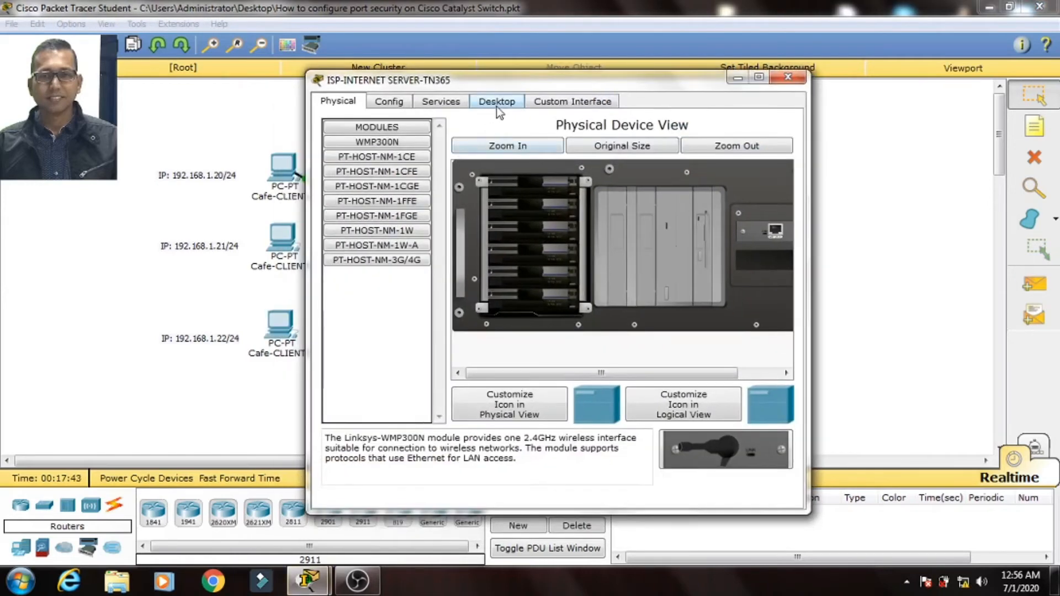
pyautogui.click(497, 105)
pyautogui.click(386, 141)
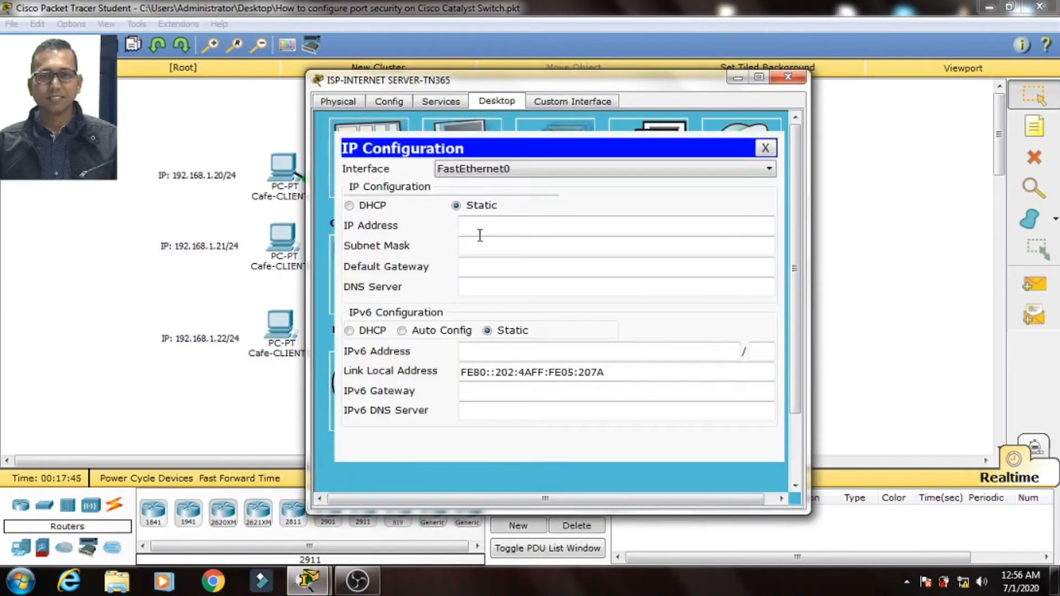
pyautogui.click(502, 222)
pyautogui.write('192.')
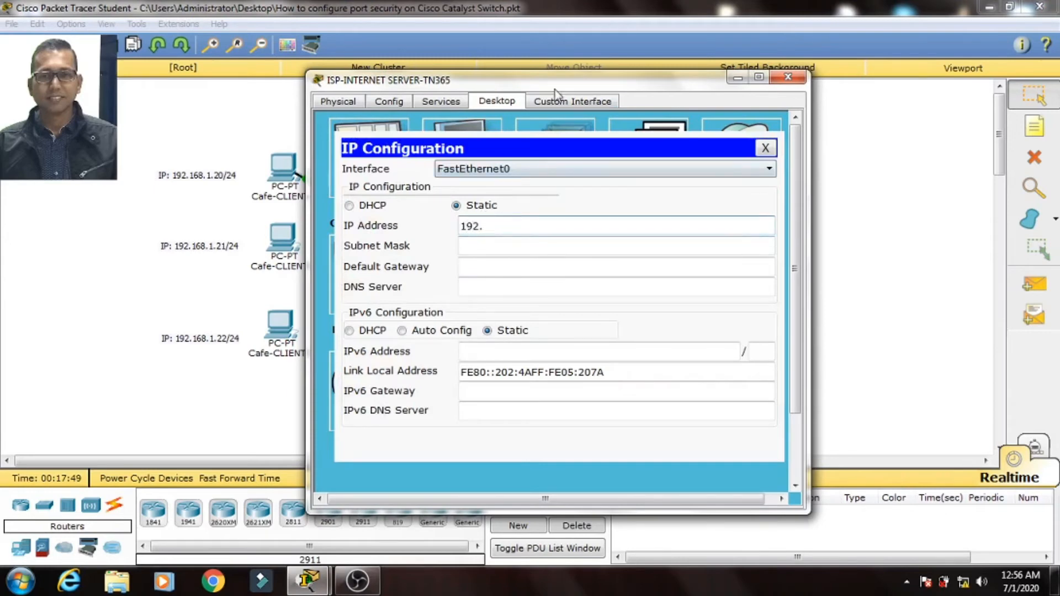
pyautogui.moveTo(564, 87); pyautogui.dragTo(392, 75)
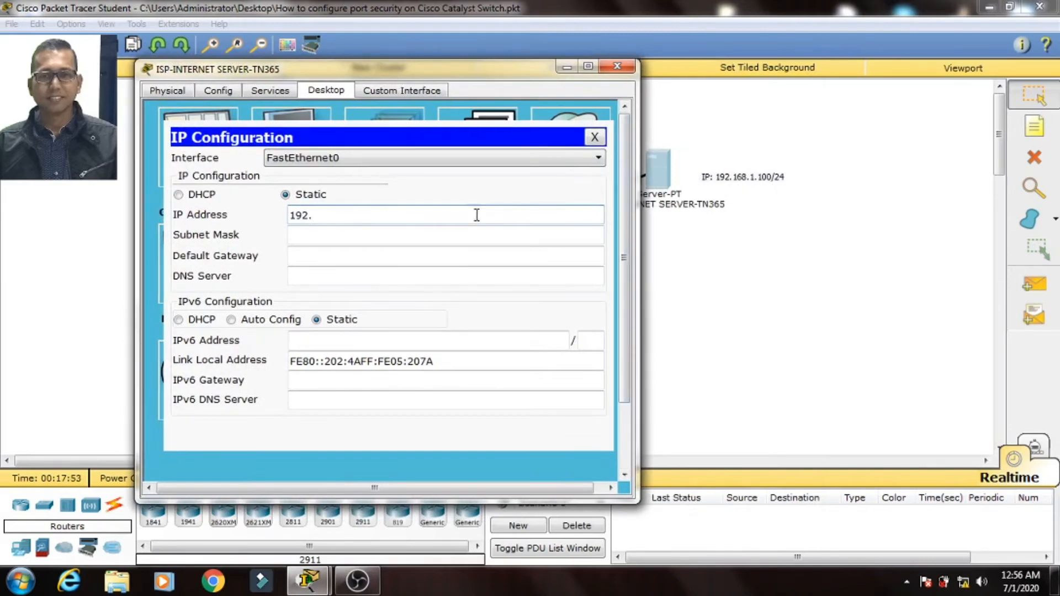
pyautogui.write('168')
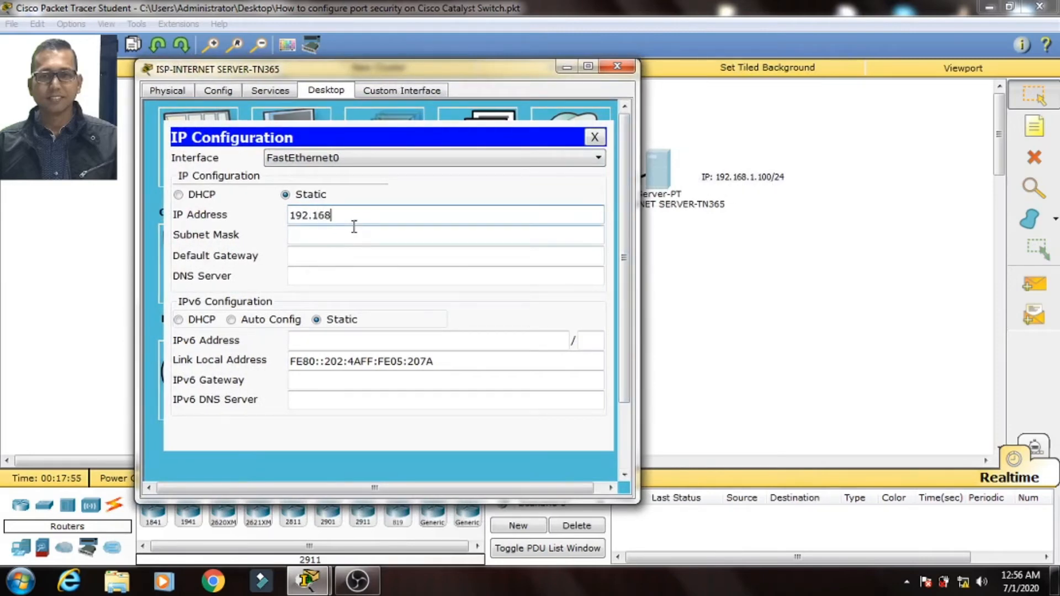
pyautogui.write('.1.100')
pyautogui.click(357, 236)
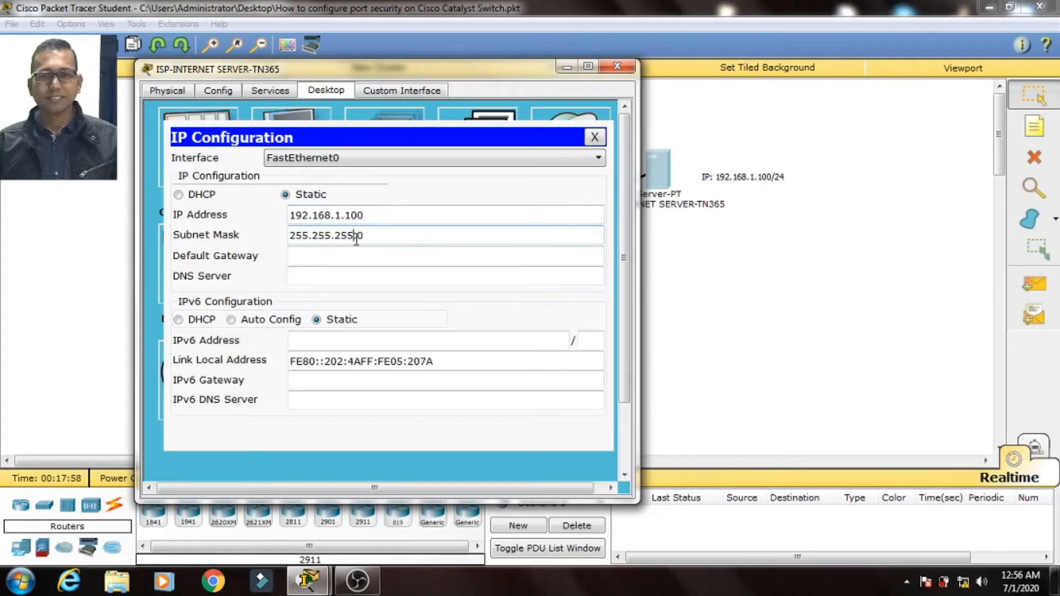
pyautogui.click(594, 137)
pyautogui.click(617, 66)
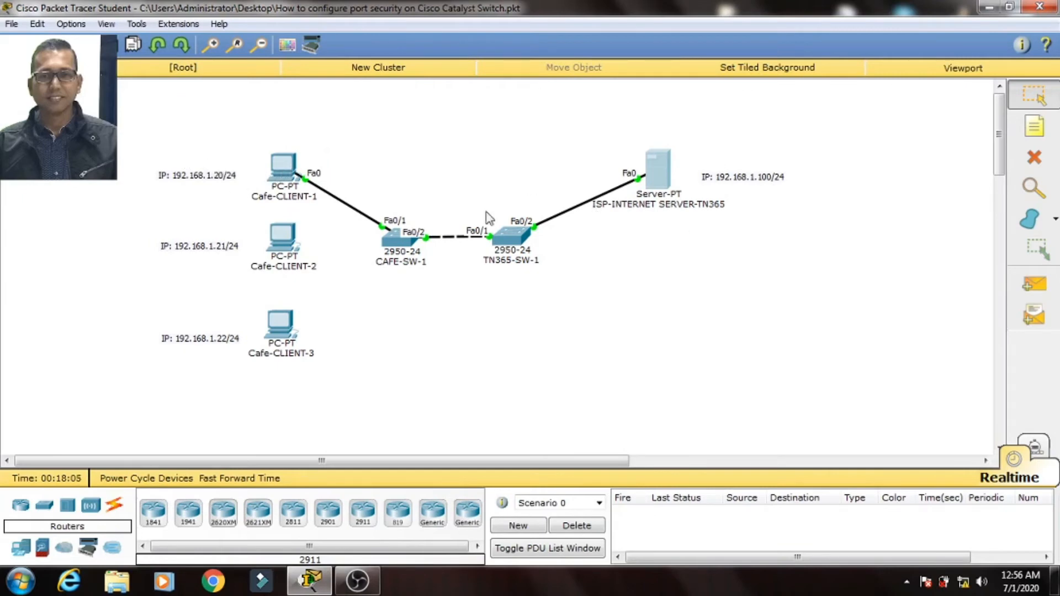
# Step: Ping the server at 192.168.1.100 from the Cafe-CLIENT-1 command prompt and close the client's window
pyautogui.click(282, 166)
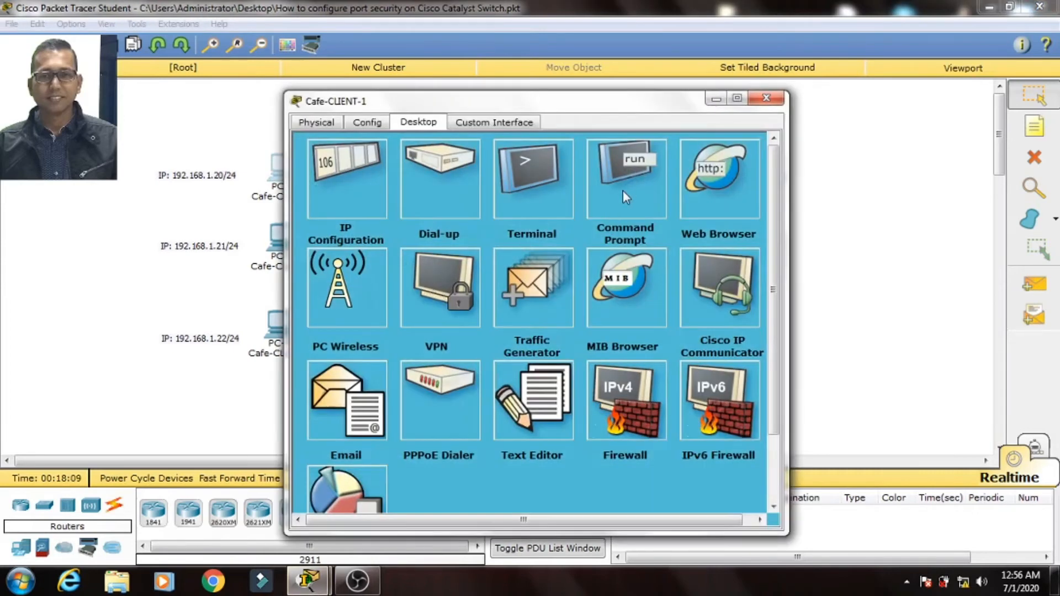
pyautogui.click(624, 192)
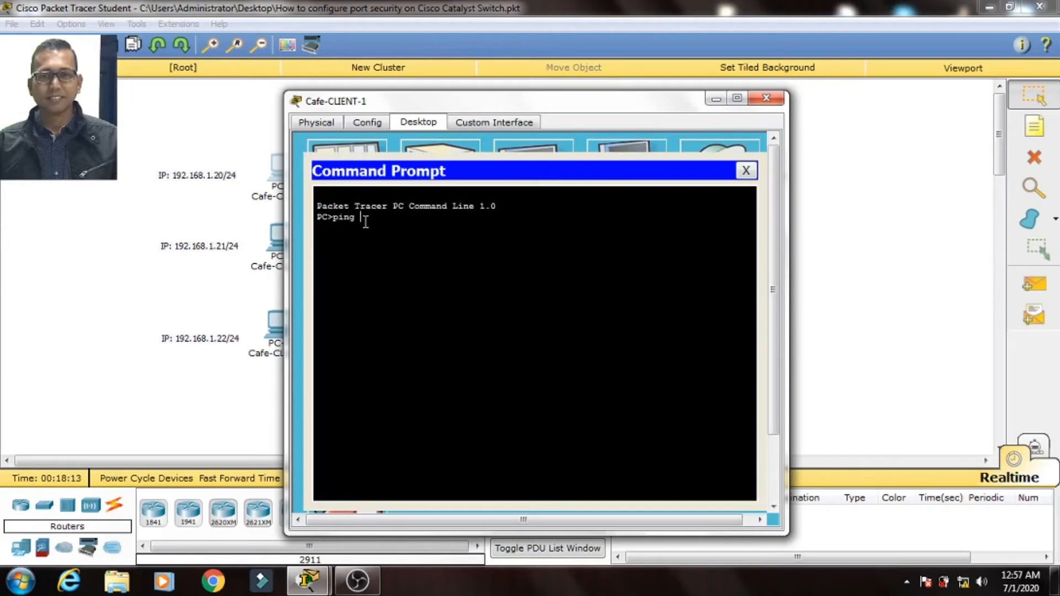
pyautogui.write('.168.1.100')
pyautogui.press('Return')
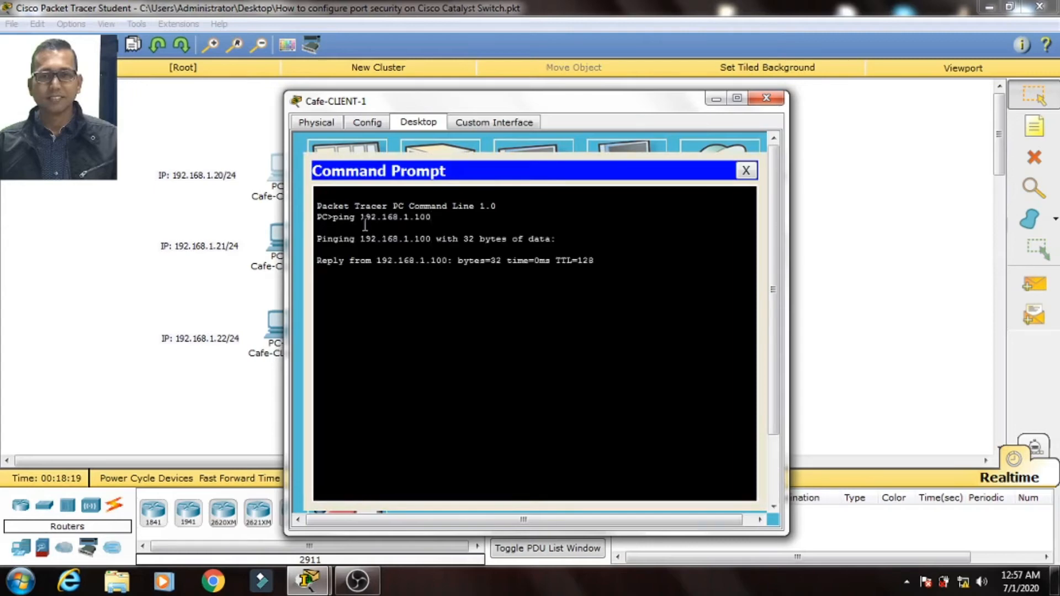
pyautogui.click(746, 171)
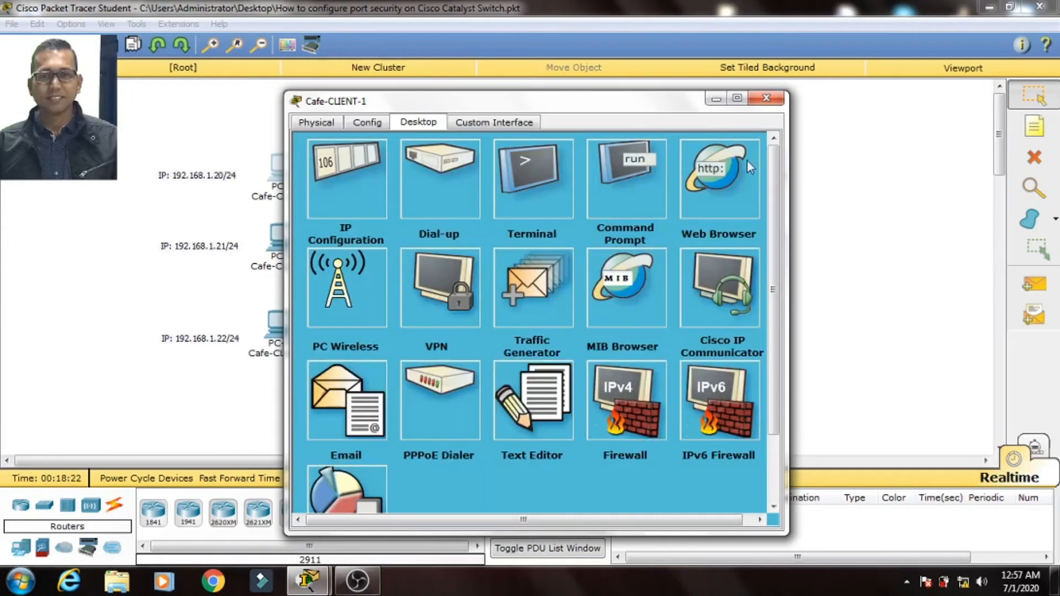
pyautogui.click(766, 98)
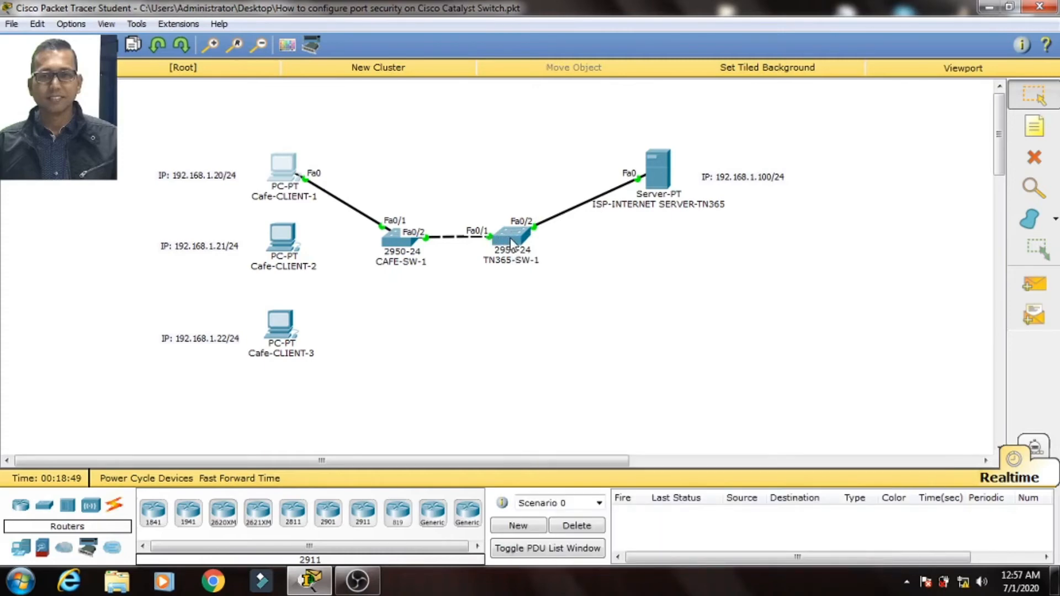
# Step: Open the command-line interface of switch TN365-SW-1 and enter privileged EXEC mode with the enable command
pyautogui.click(512, 243)
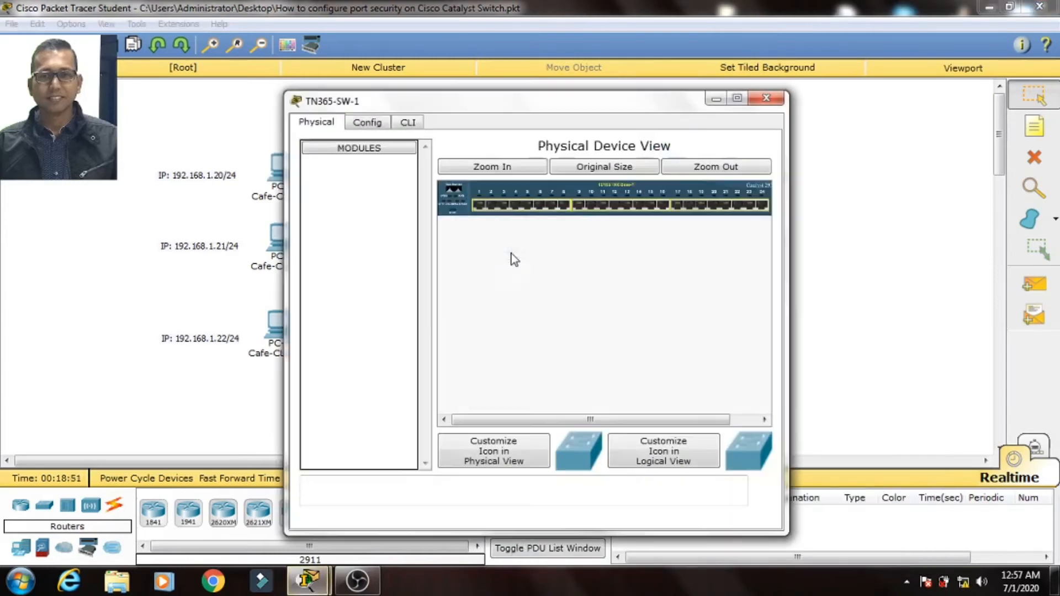
pyautogui.moveTo(559, 108); pyautogui.dragTo(552, 63)
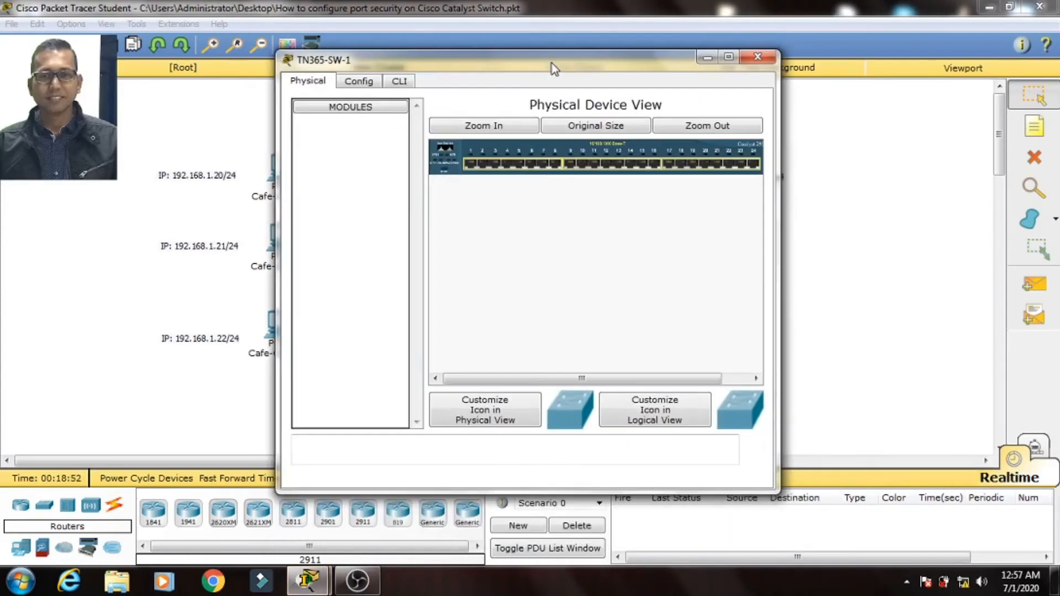
pyautogui.click(409, 82)
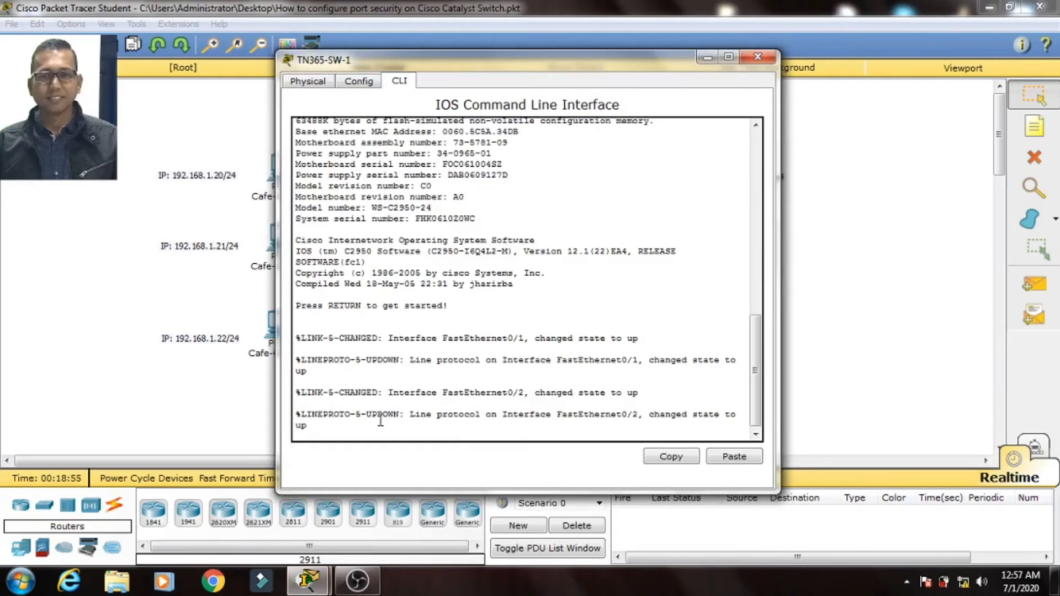
pyautogui.press('Return')
pyautogui.write('en')
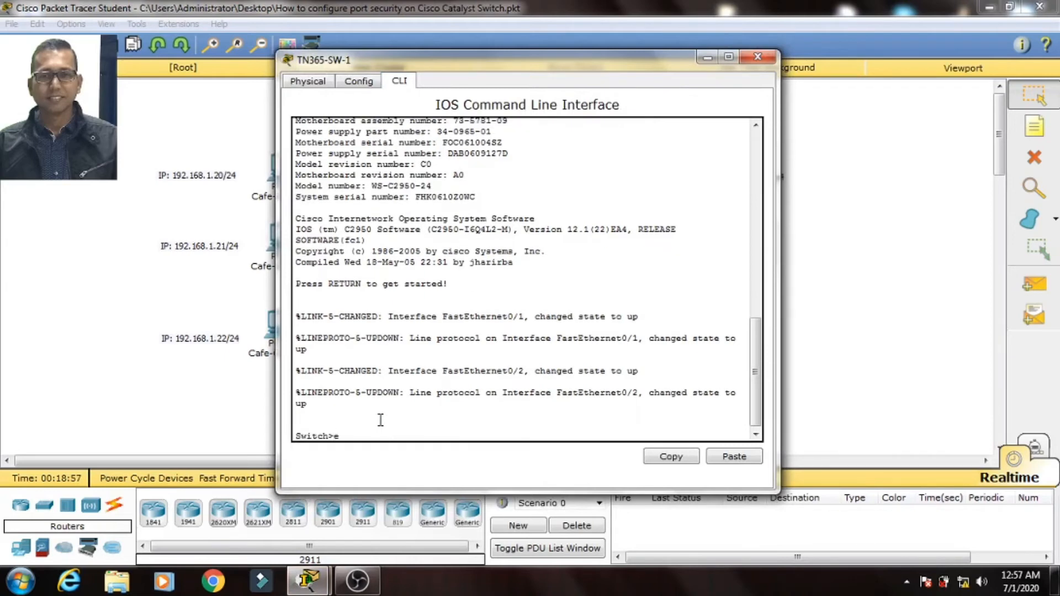
pyautogui.press('Tab')
pyautogui.press('Return')
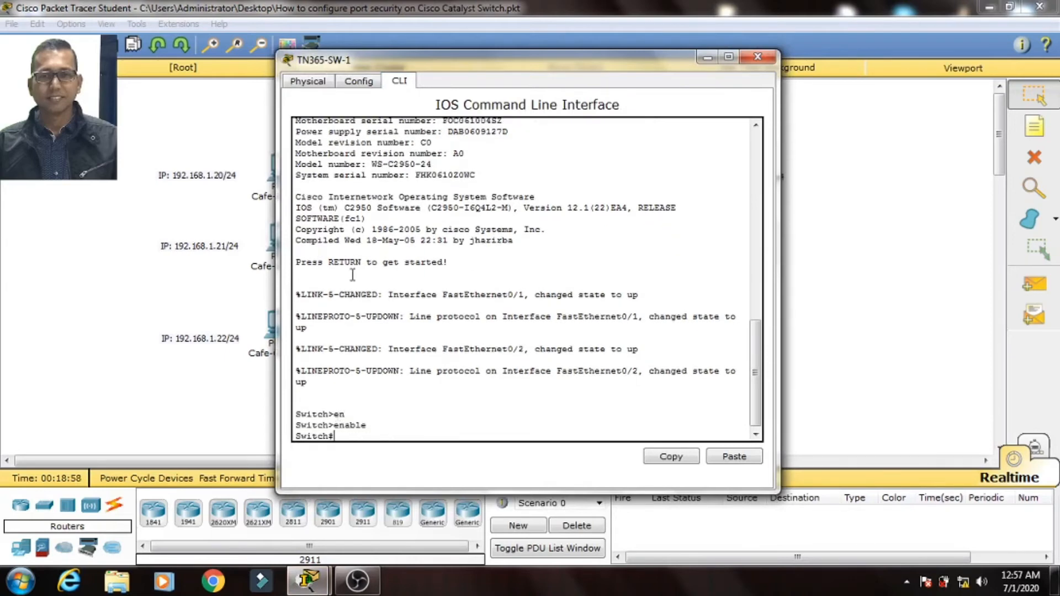
pyautogui.moveTo(502, 66); pyautogui.dragTo(720, 116)
pyautogui.click(931, 112)
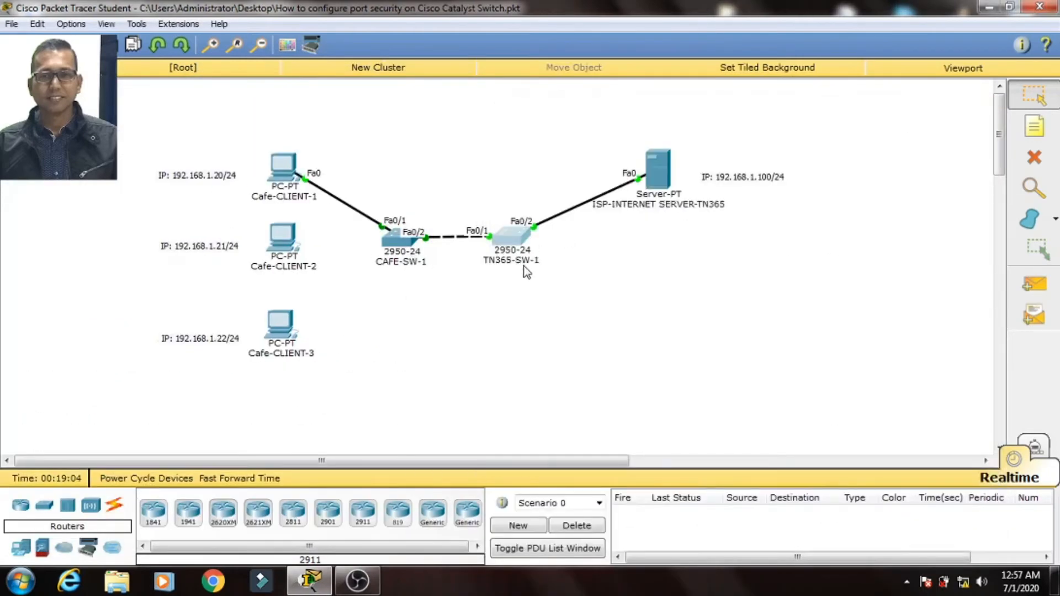
pyautogui.click(519, 240)
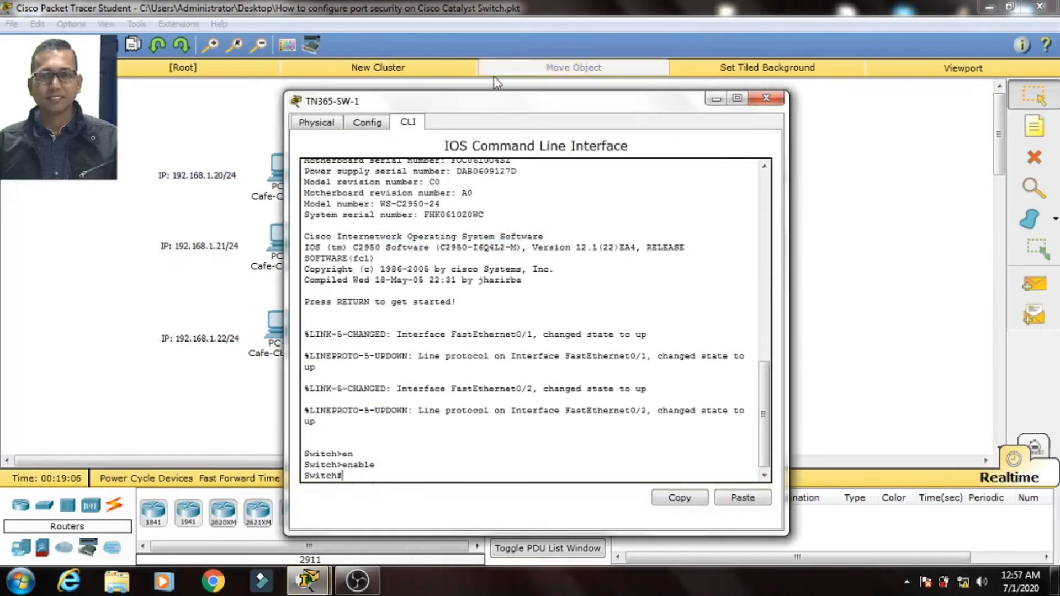
pyautogui.moveTo(492, 102); pyautogui.dragTo(488, 85)
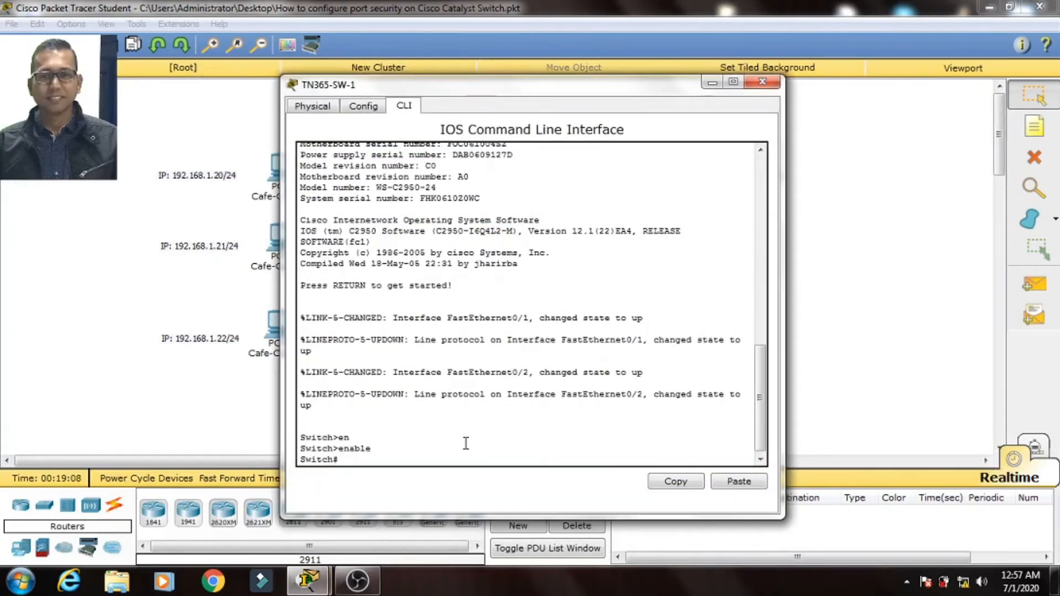
# Step: Enter global configuration mode on the switch and set its hostname to TN365-SW1
pyautogui.write('config')
pyautogui.press('Return')
pyautogui.press('Return')
pyautogui.write('h')
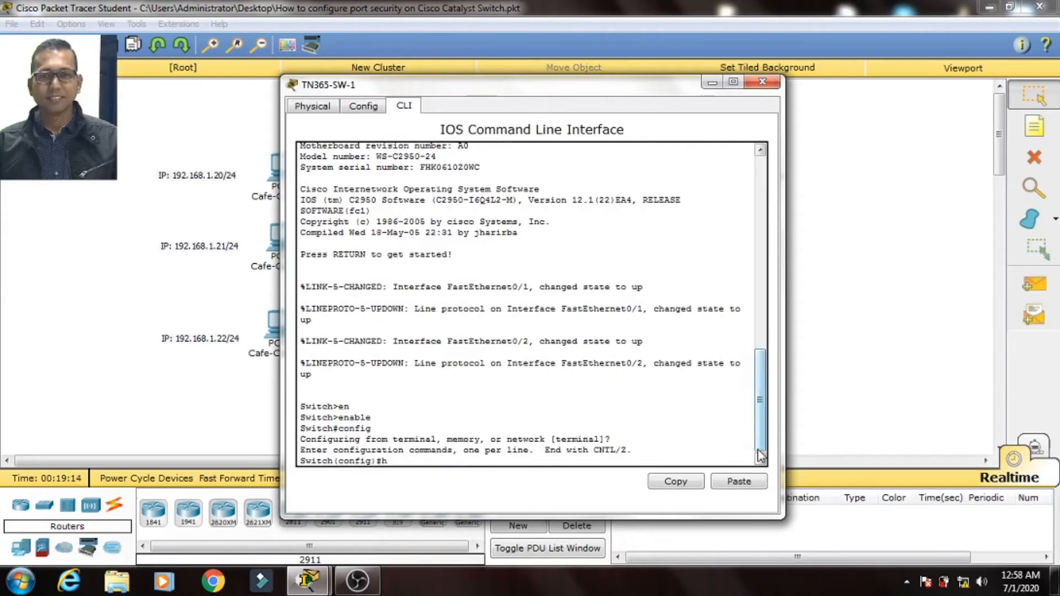
pyautogui.write('o')
pyautogui.press('Tab')
pyautogui.write('TN365')
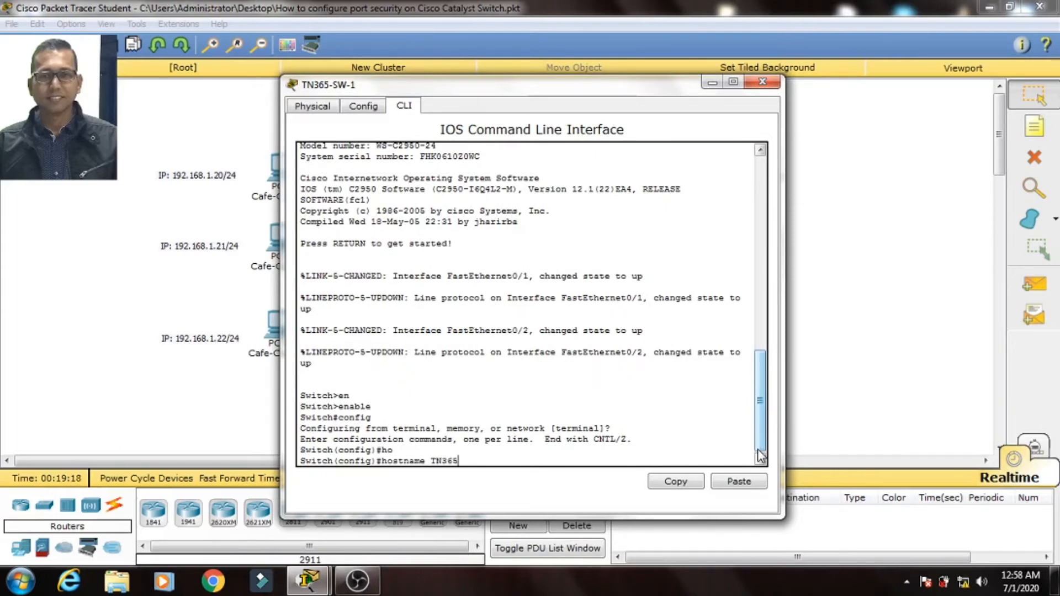
pyautogui.write('-SW1')
pyautogui.press('Return')
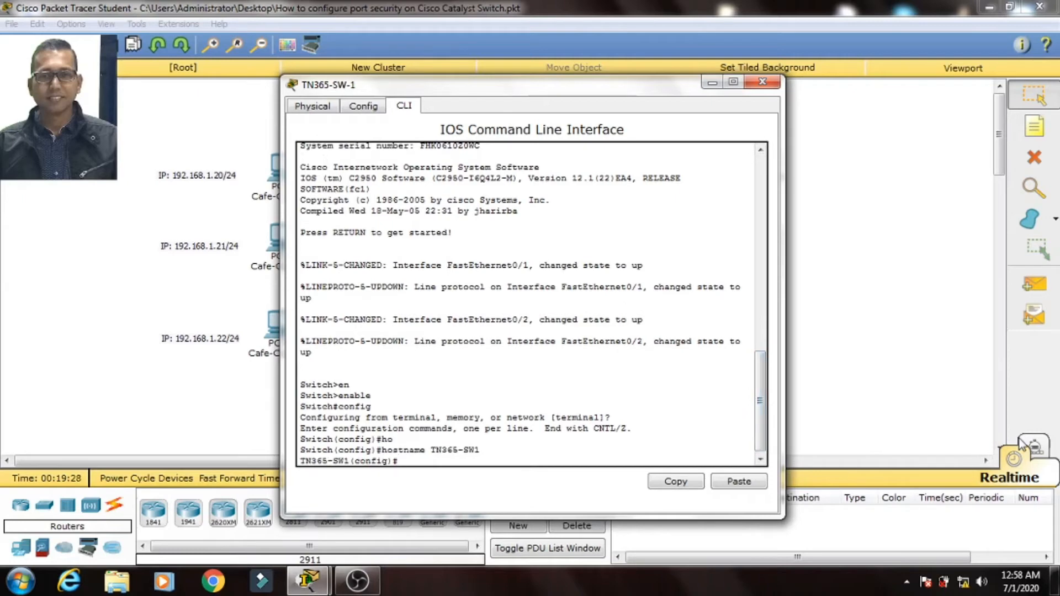
# Step: Enter configuration of interface fastEthernet 0/1 and set its switchport mode to access
pyautogui.write('in')
pyautogui.press('Tab')
pyautogui.write('fa')
pyautogui.press('Tab')
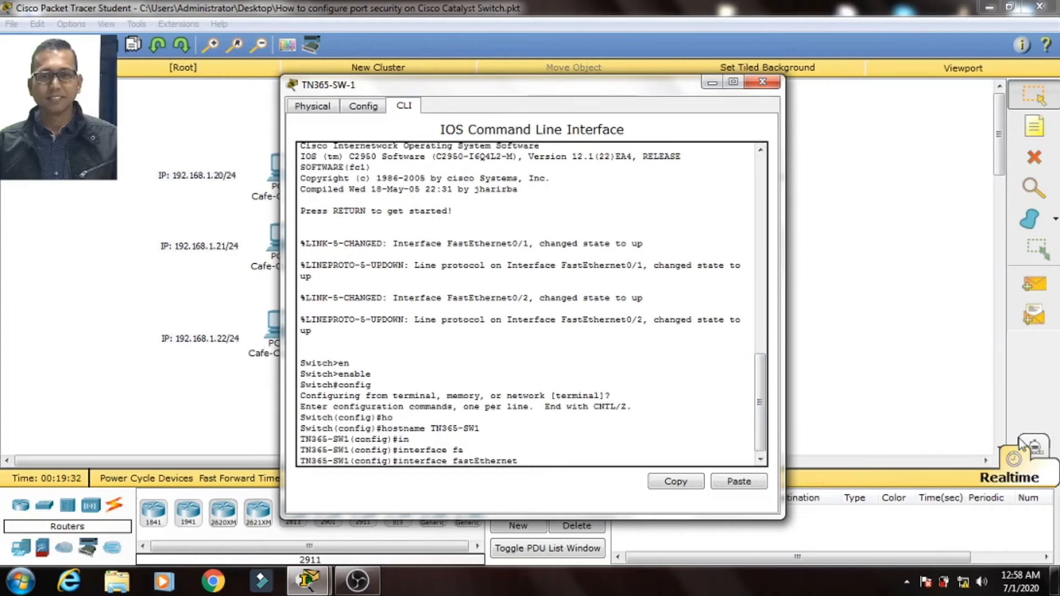
pyautogui.write('0/1')
pyautogui.press('Return')
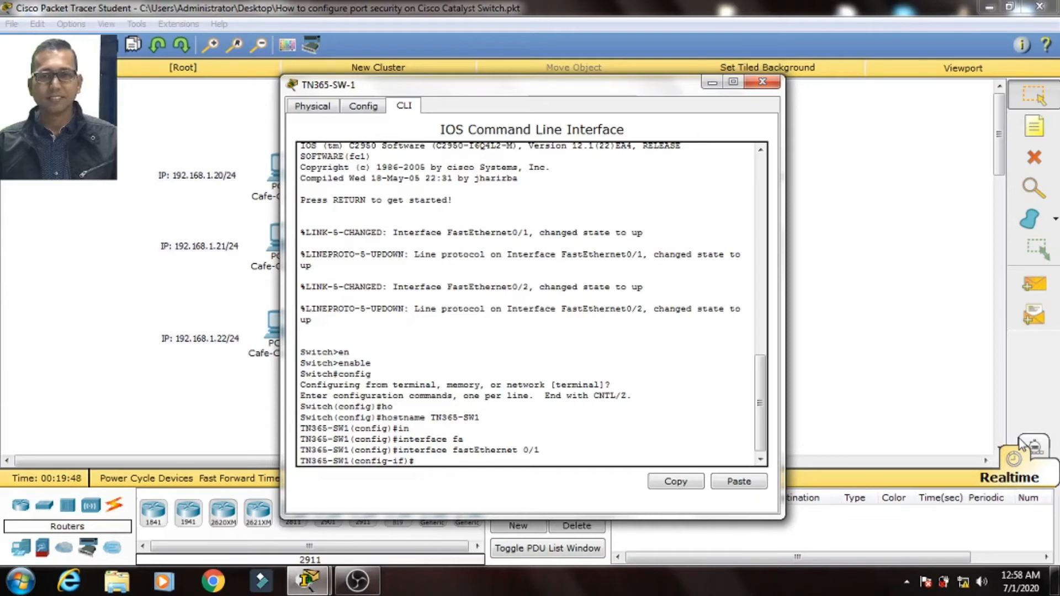
pyautogui.write('sw')
pyautogui.press('Tab')
pyautogui.write('mo')
pyautogui.press('Tab')
pyautogui.write('ac')
pyautogui.press('Tab')
pyautogui.press('Return')
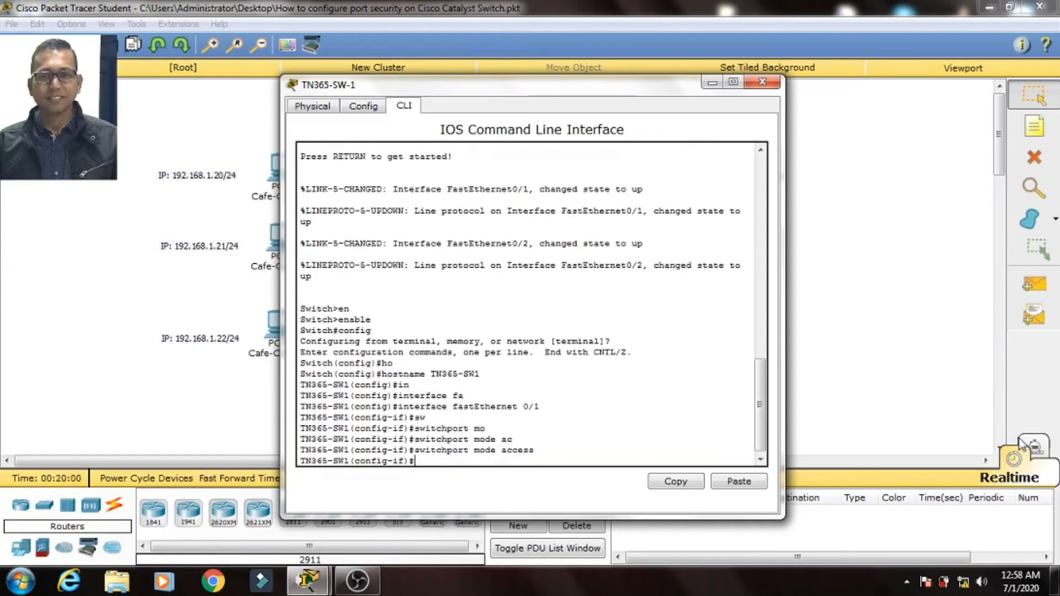
# Step: Assign the fastEthernet 0/1 interface to access VLAN 1
pyautogui.write('sw')
pyautogui.press('Tab')
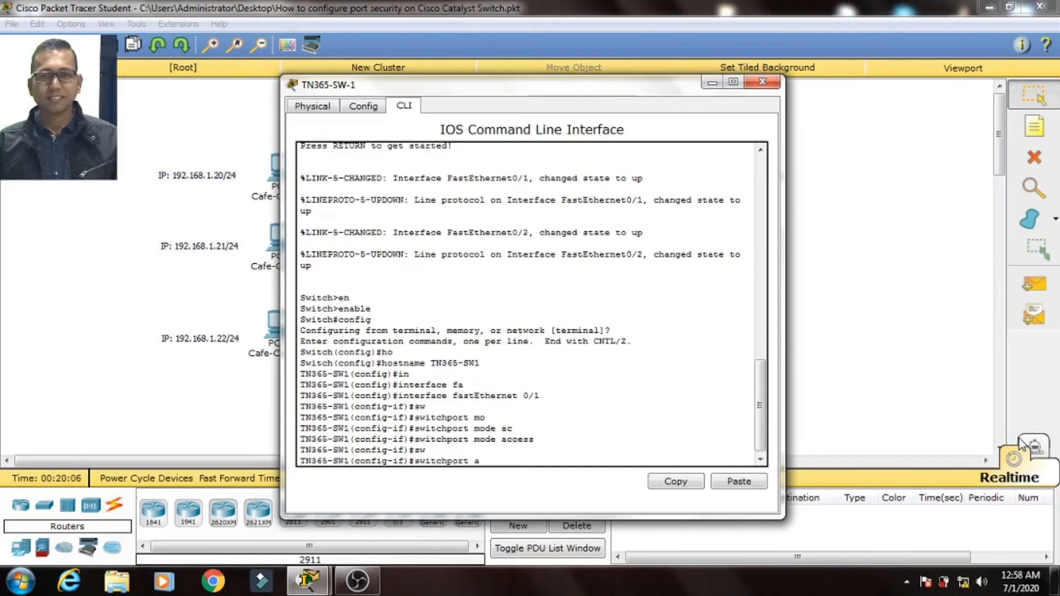
pyautogui.write('ac')
pyautogui.press('Tab')
pyautogui.write('vl')
pyautogui.press('Tab')
pyautogui.write('1')
pyautogui.press('Return')
# Step: Enable port security on the fastEthernet 0/1 interface with the switchport port-security command
pyautogui.write('sw')
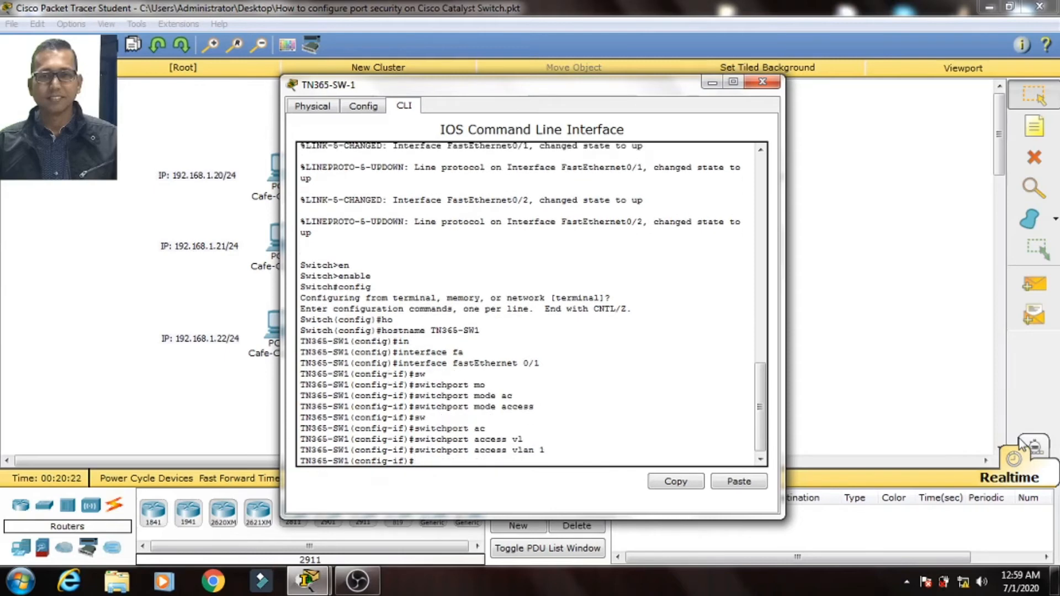
pyautogui.press('Tab')
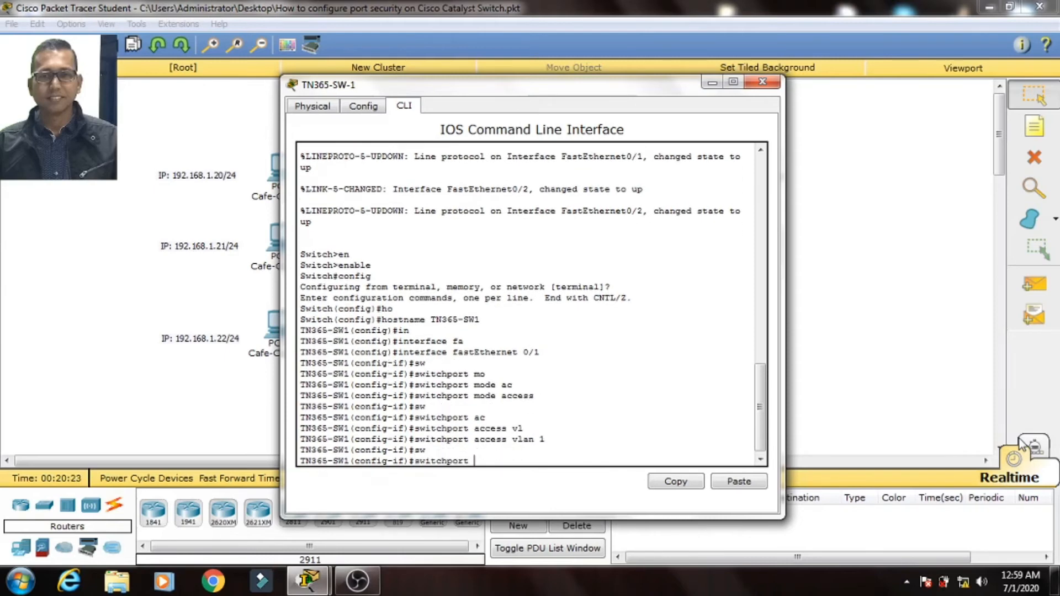
pyautogui.write('po')
pyautogui.press('Tab')
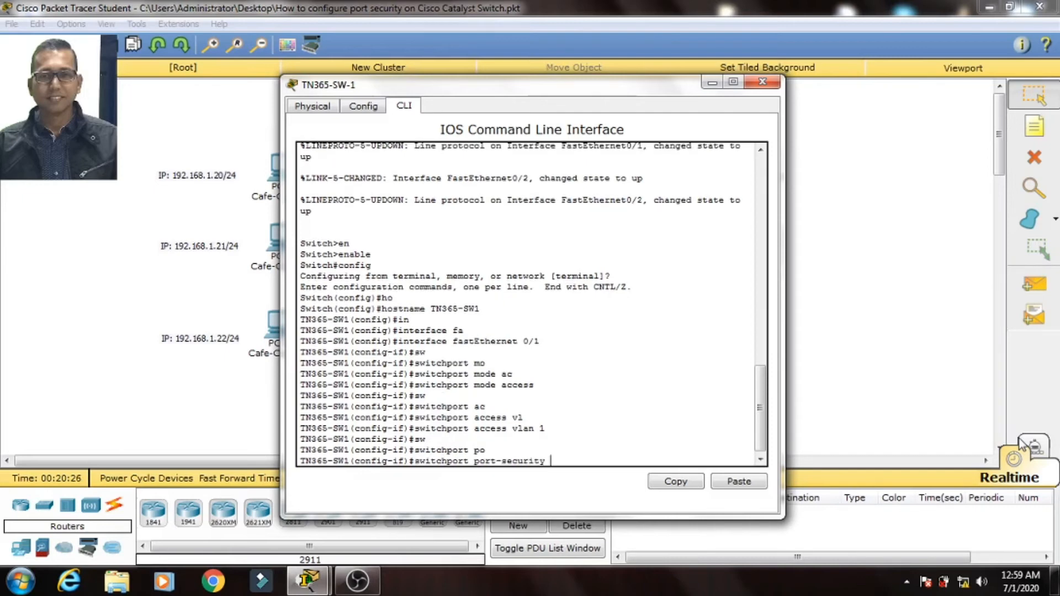
pyautogui.press('Return')
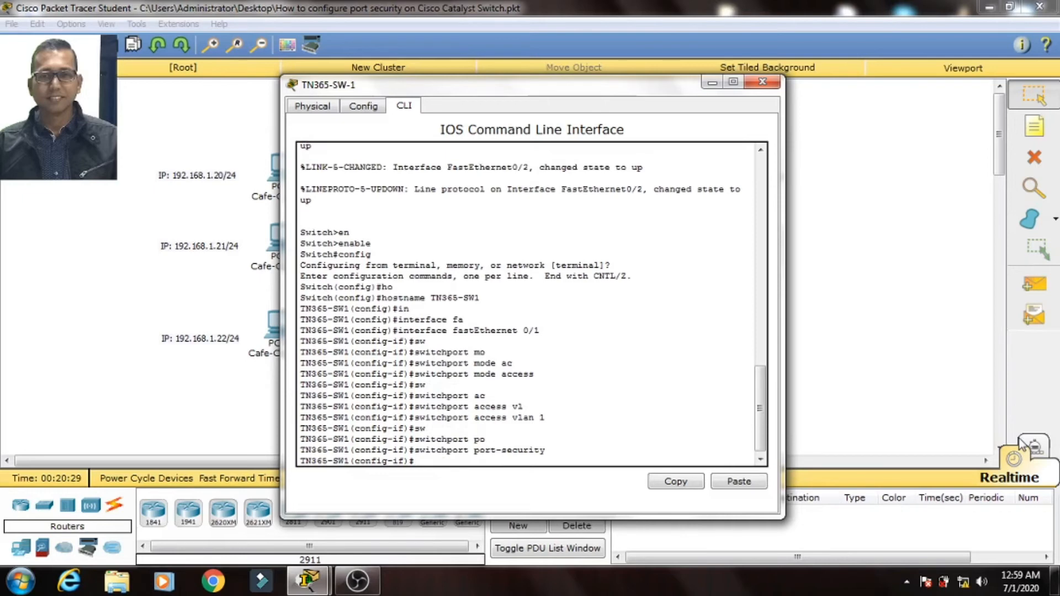
# Step: Set the port-security maximum to 2 on the fastEthernet 0/1 interface
pyautogui.write('sw')
pyautogui.press('Tab')
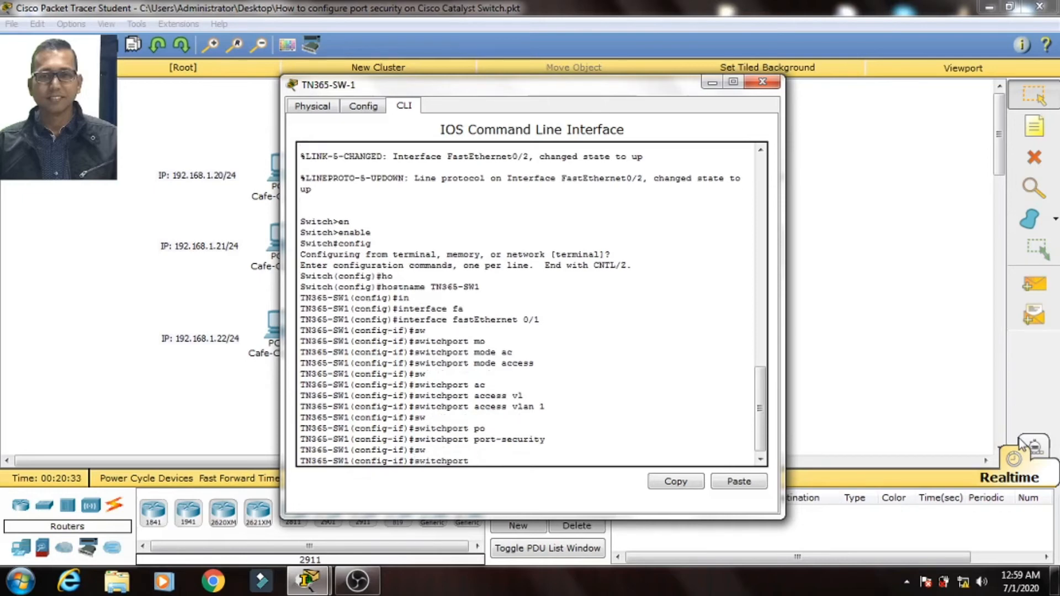
pyautogui.write('po')
pyautogui.press('Tab')
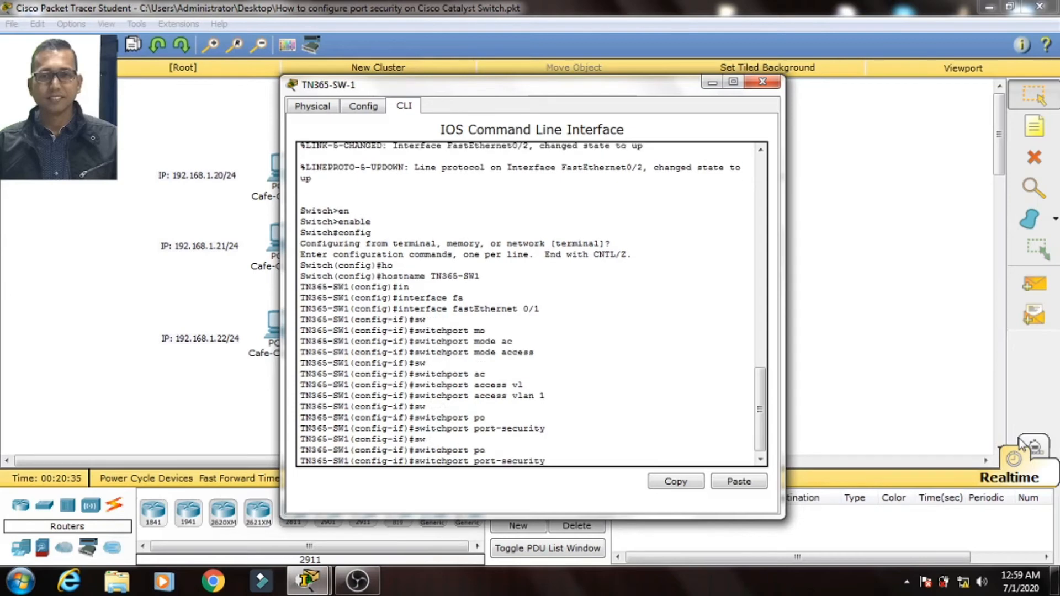
pyautogui.write('ma')
pyautogui.press('Tab')
pyautogui.write('x')
pyautogui.press('Tab')
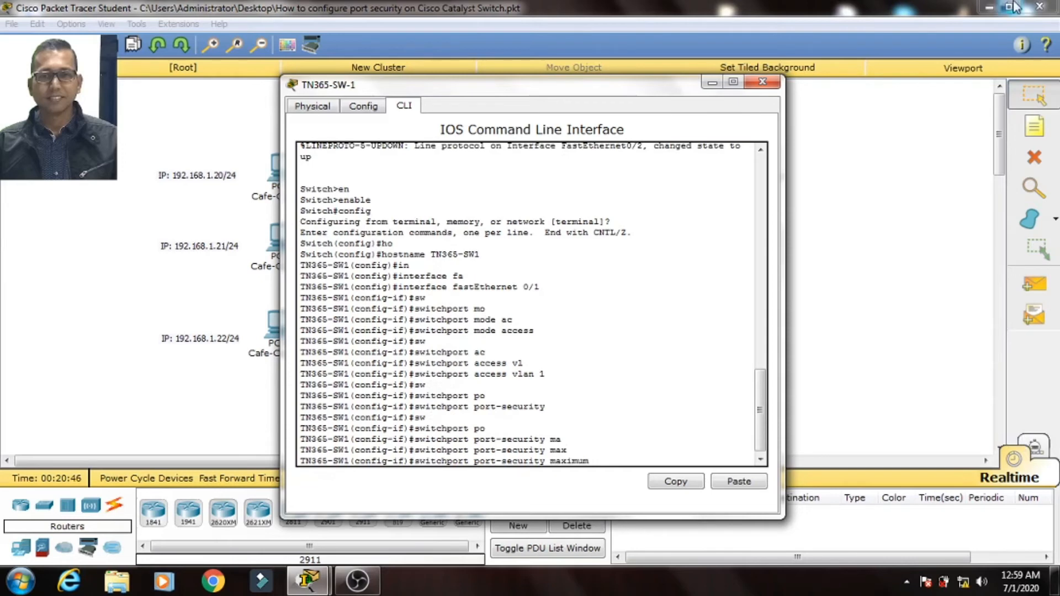
pyautogui.moveTo(655, 94); pyautogui.dragTo(902, 90)
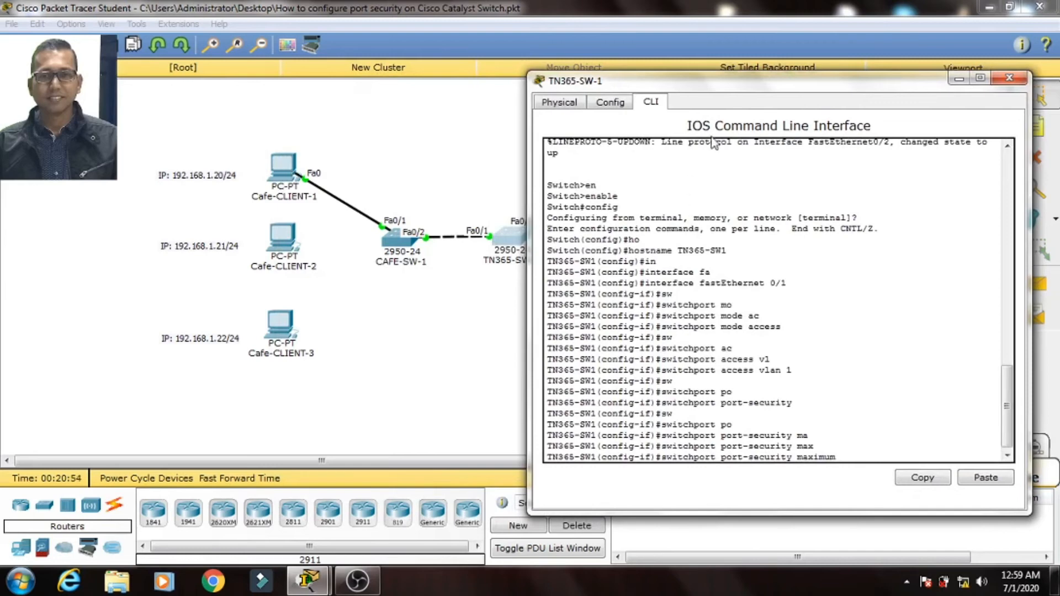
pyautogui.moveTo(717, 90); pyautogui.dragTo(768, 91)
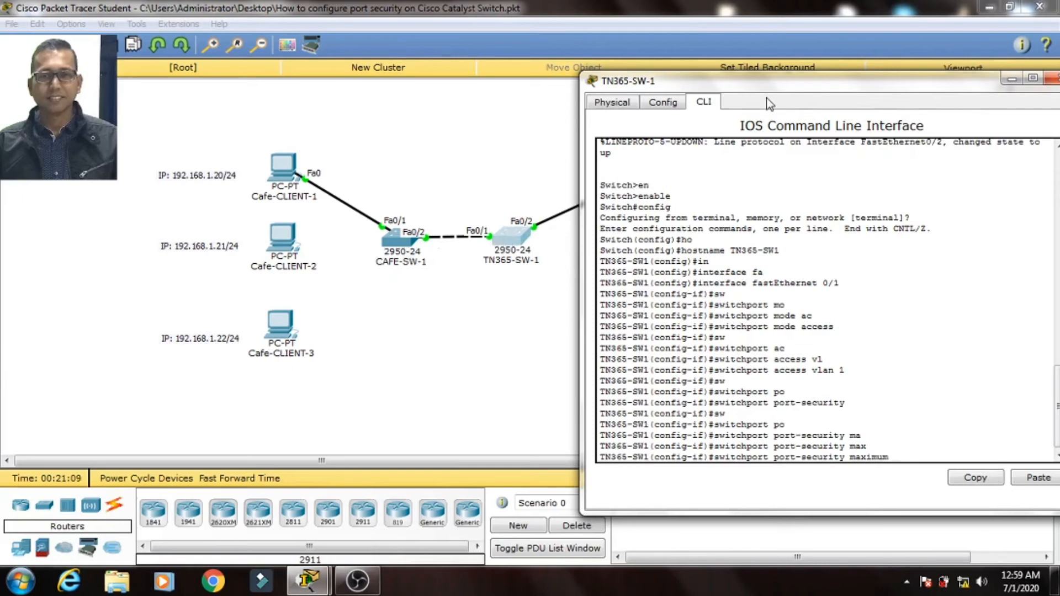
pyautogui.moveTo(771, 85); pyautogui.dragTo(563, 55)
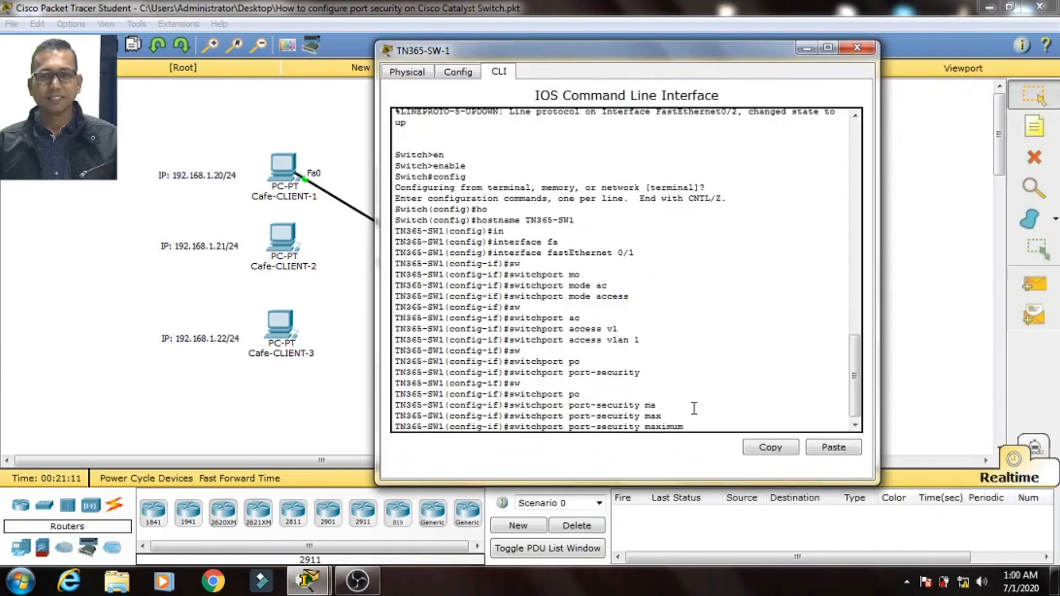
pyautogui.write('2')
pyautogui.press('Return')
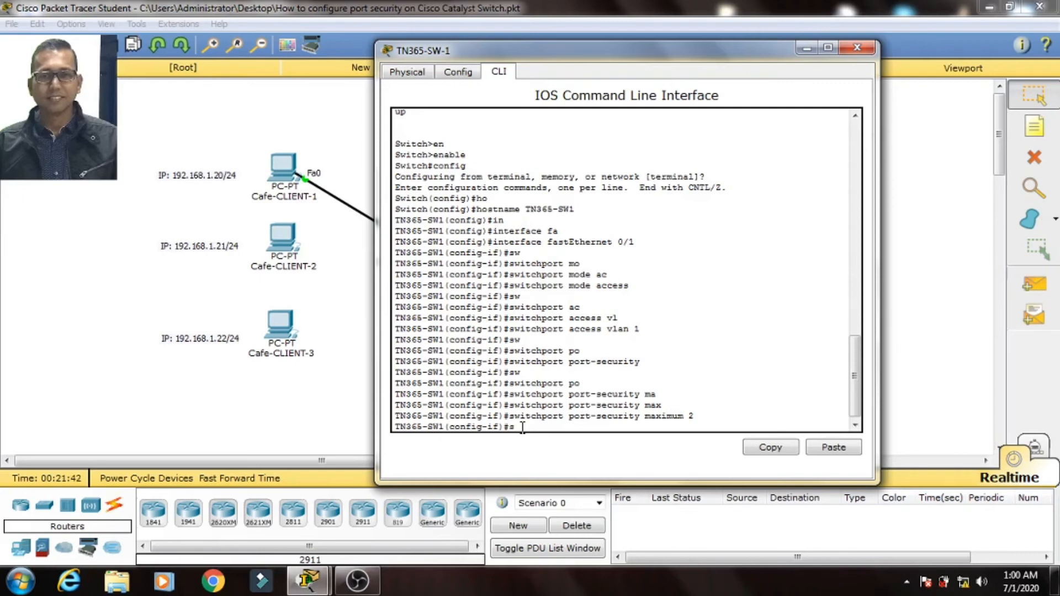
# Step: Set the port-security violation action of the fastEthernet 0/1 interface to shutdown
pyautogui.write('w')
pyautogui.press('Tab')
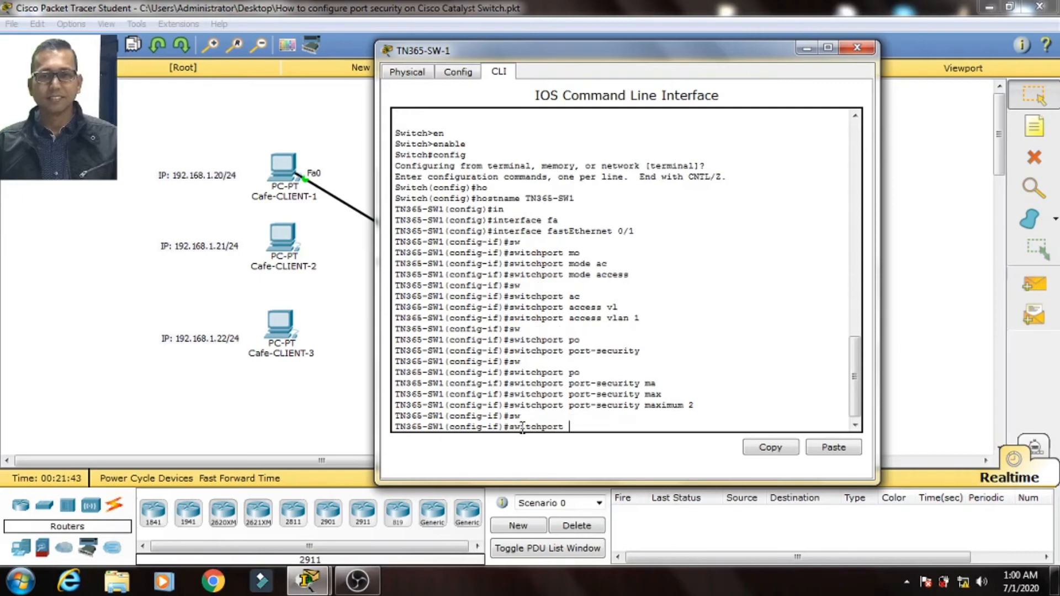
pyautogui.write('po')
pyautogui.press('Tab')
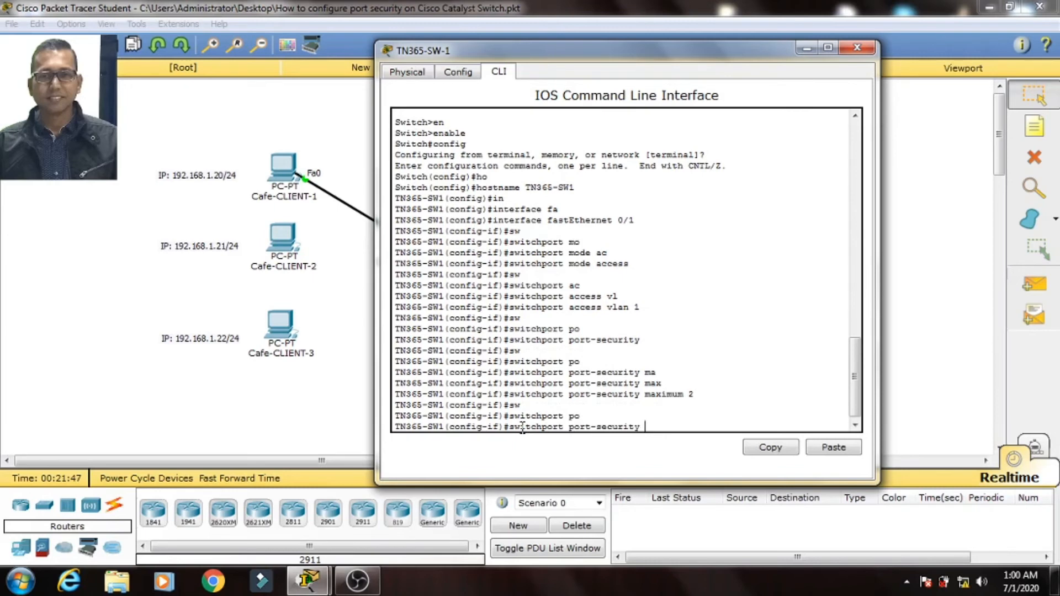
pyautogui.write('v')
pyautogui.write('i')
pyautogui.press('Tab')
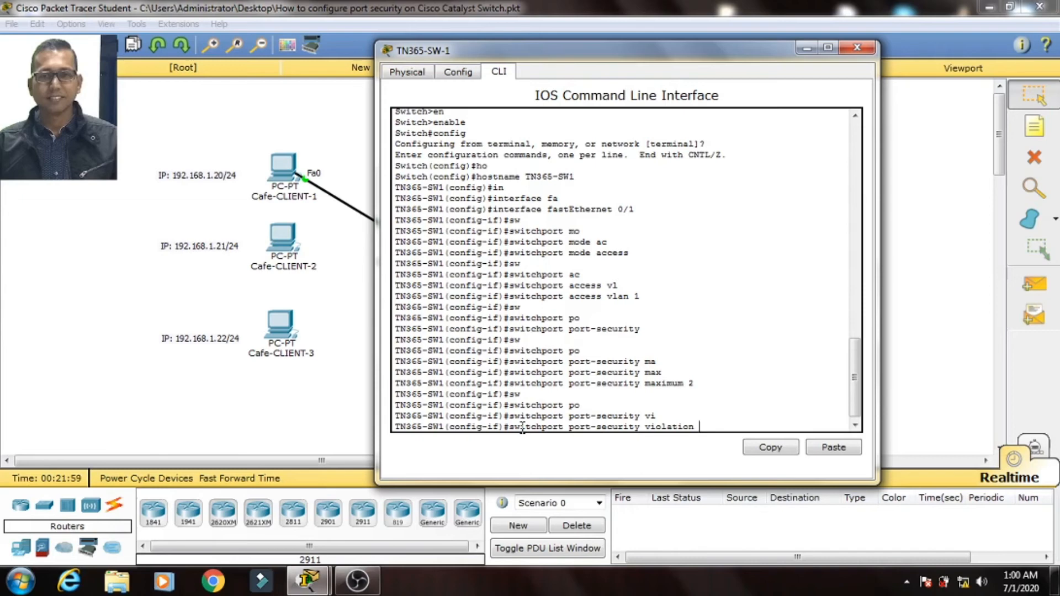
pyautogui.write('shu')
pyautogui.press('Tab')
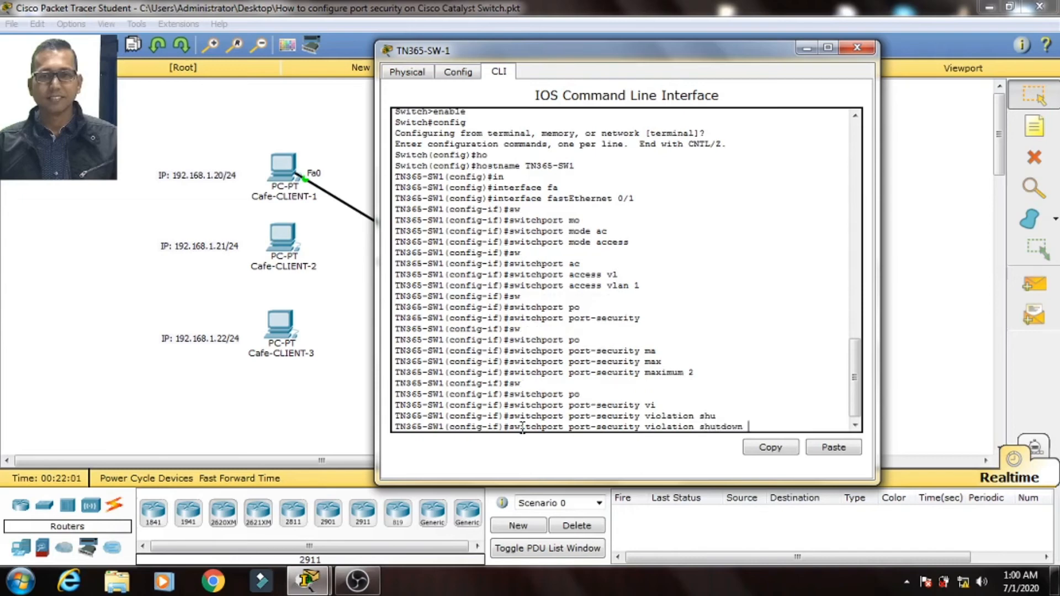
pyautogui.press('Return')
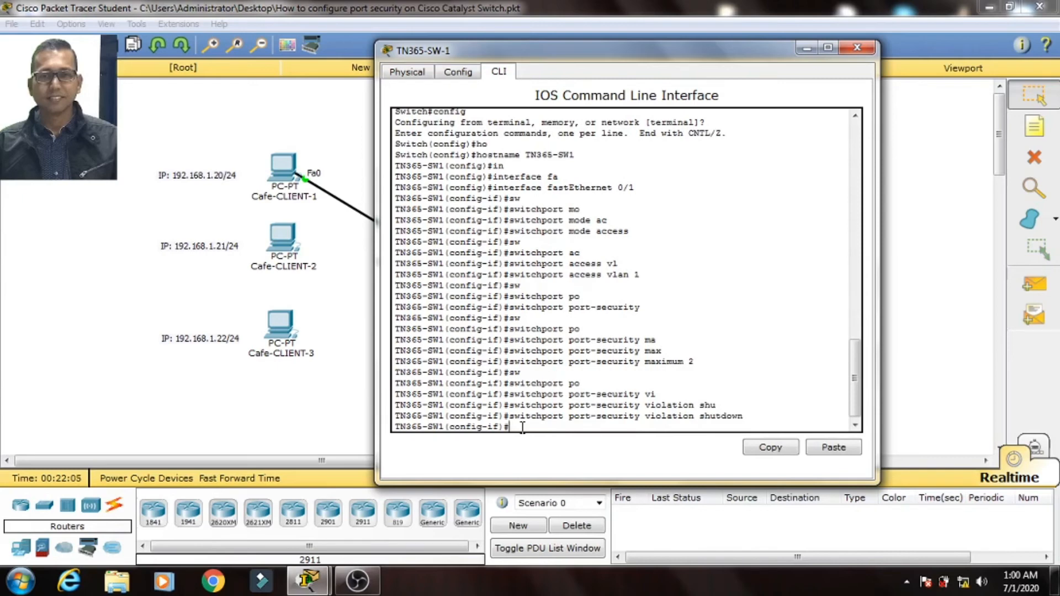
# Step: Turn on sticky MAC address learning for port security on the fastEthernet 0/1 interface
pyautogui.write('sw')
pyautogui.press('Tab')
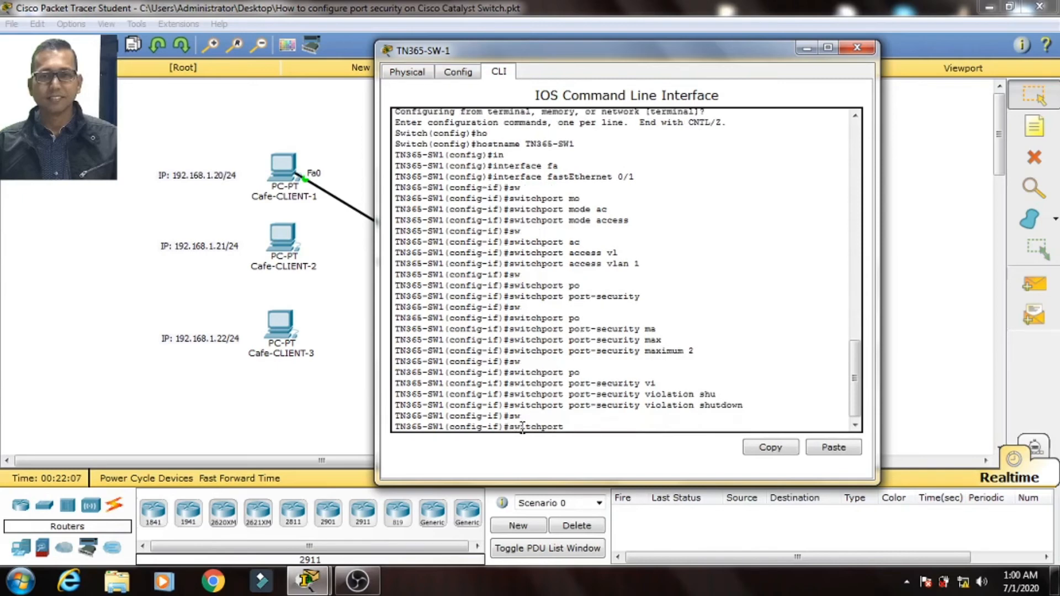
pyautogui.write('po')
pyautogui.press('Tab')
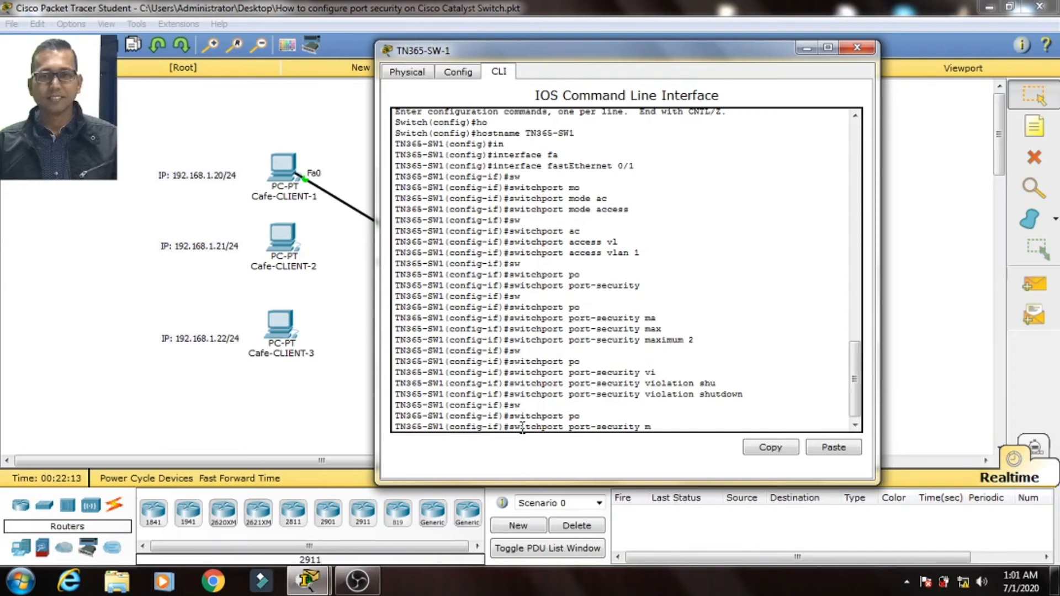
pyautogui.write('ma')
pyautogui.press('Tab')
pyautogui.write('c')
pyautogui.press('Tab')
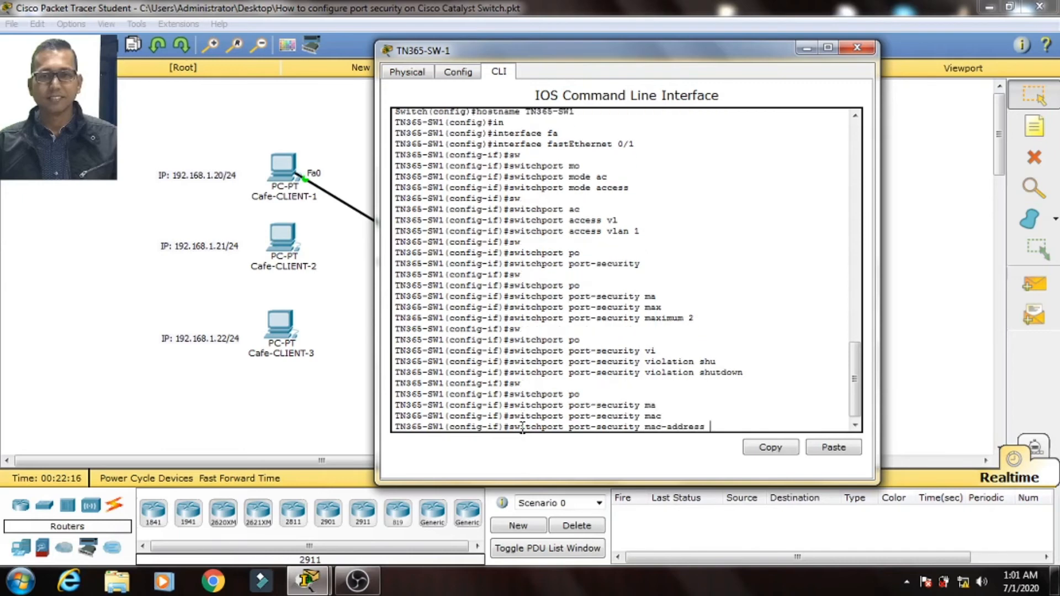
pyautogui.write('st')
pyautogui.press('Tab')
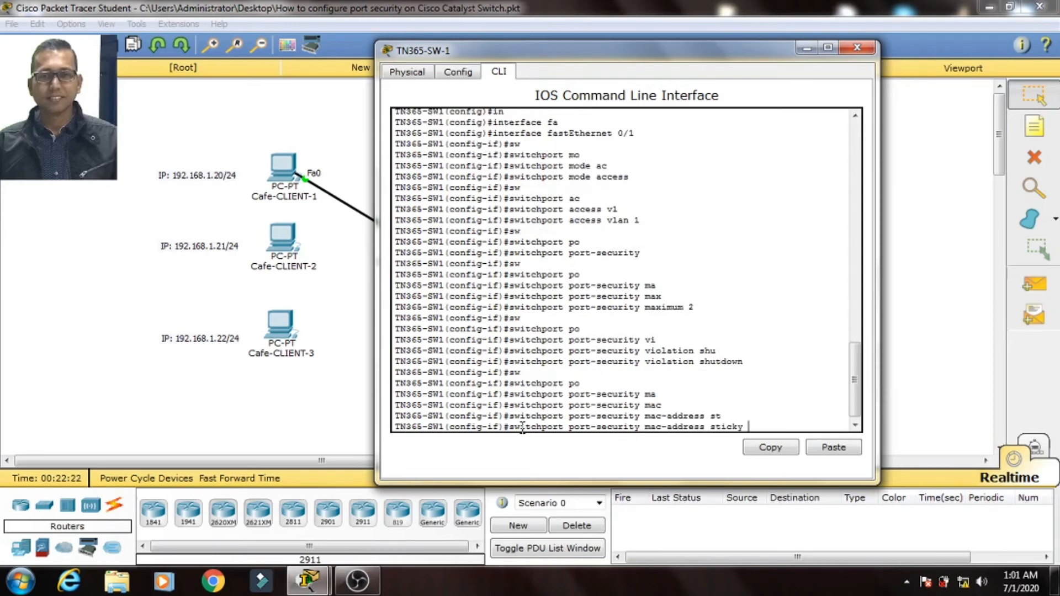
pyautogui.press('Return')
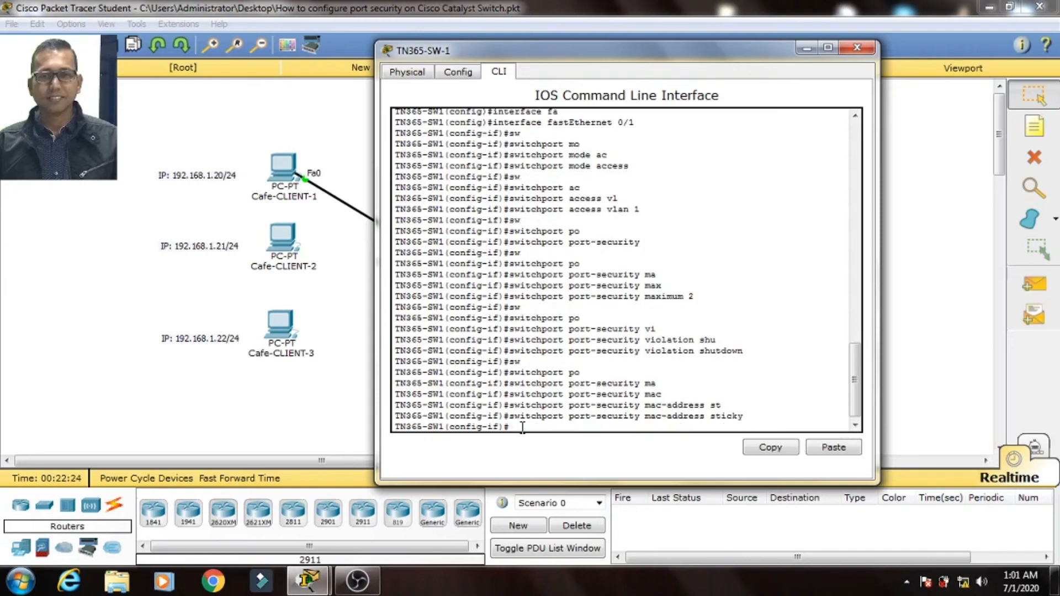
# Step: Exit back to privileged EXEC mode, save the switch configuration with wr, and close the TN365-SW-1 window
pyautogui.write('exit')
pyautogui.press('Return')
pyautogui.write('exit')
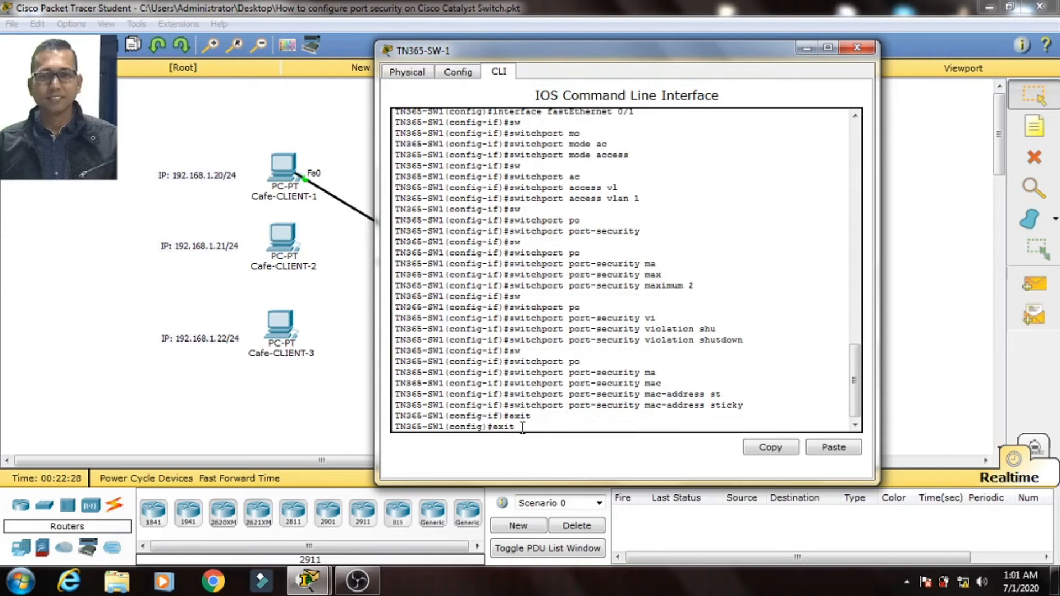
pyautogui.press('Return')
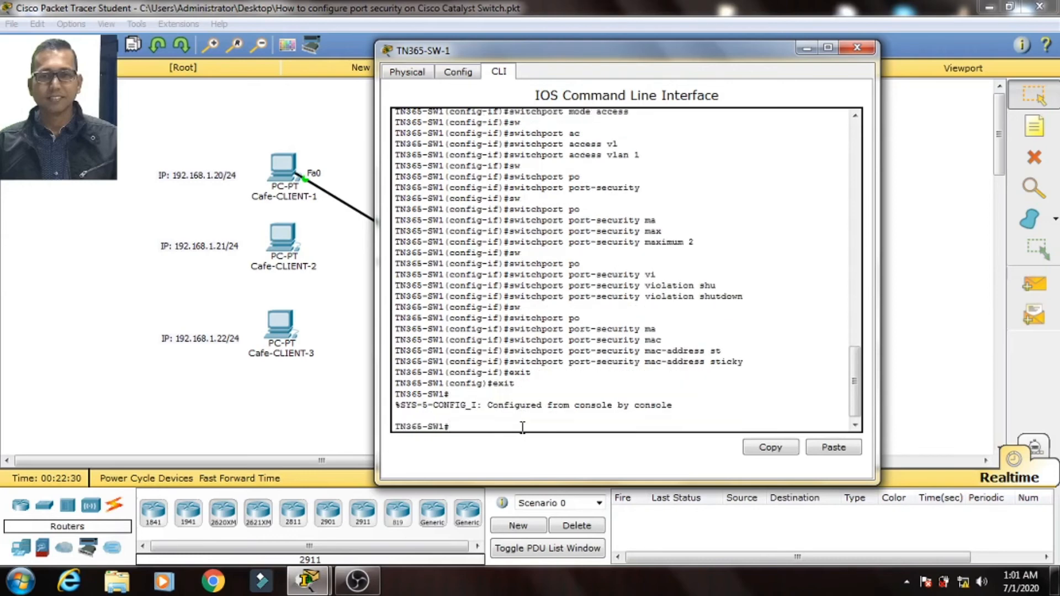
pyautogui.write('wr')
pyautogui.press('Return')
pyautogui.click(857, 47)
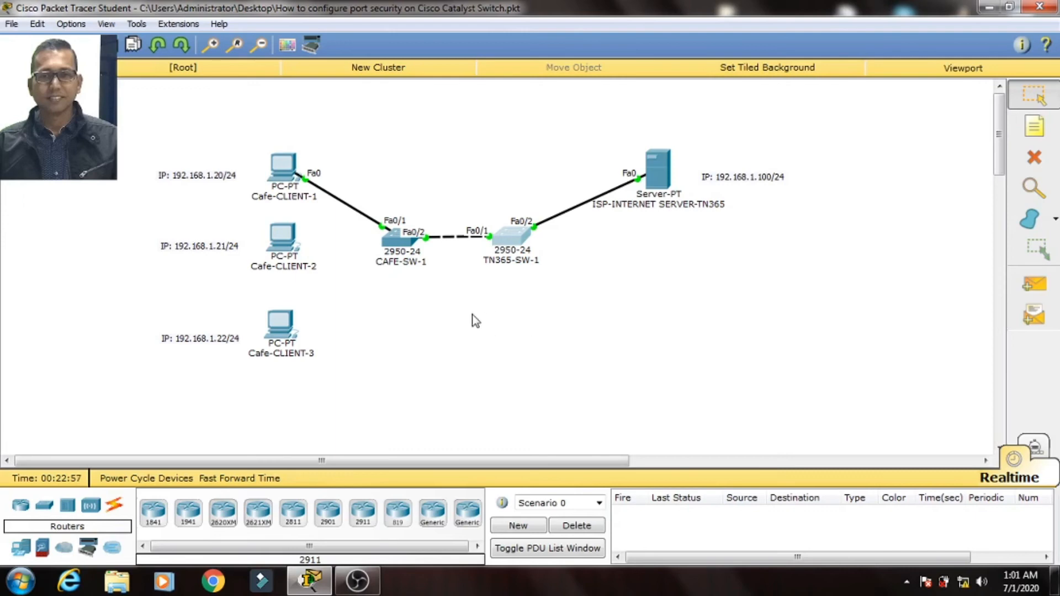
# Step: Ping the server at 192.168.1.100 from the Cafe-CLIENT-1 command prompt
pyautogui.click(280, 172)
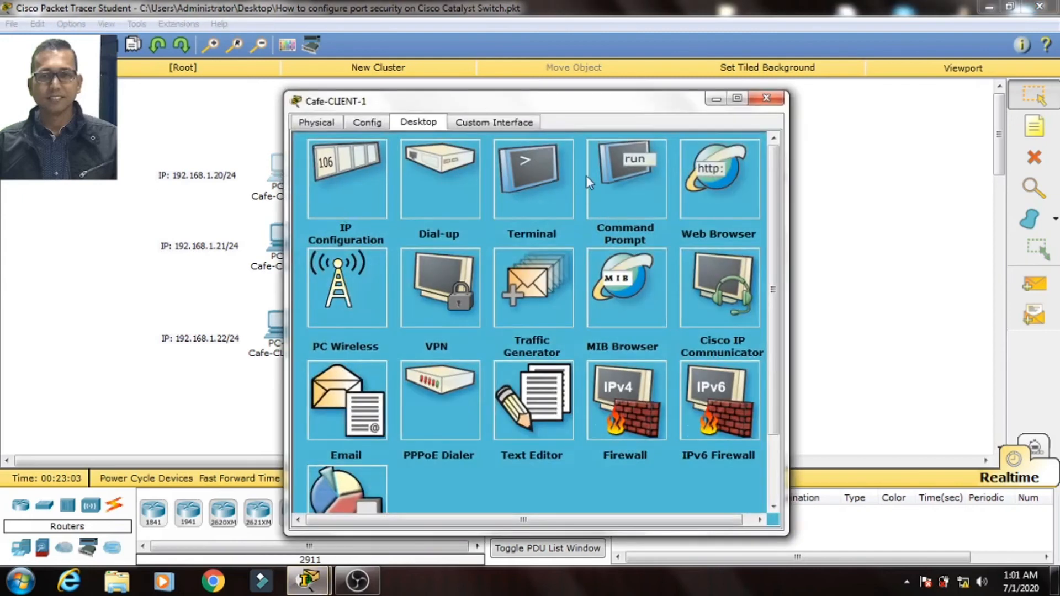
pyautogui.click(623, 174)
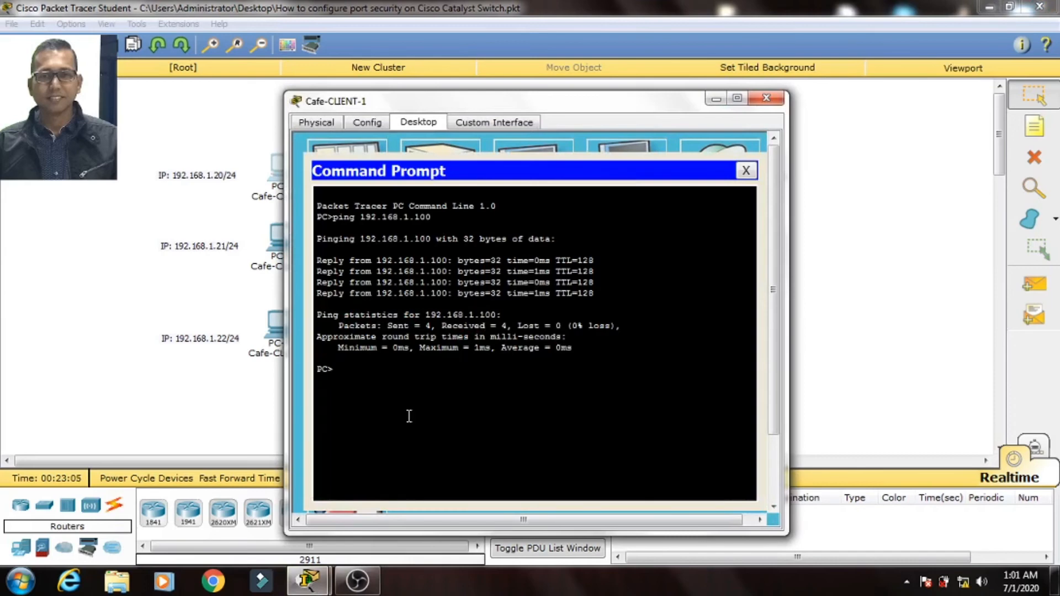
pyautogui.write('ping 192.168.1.100')
pyautogui.press('Return')
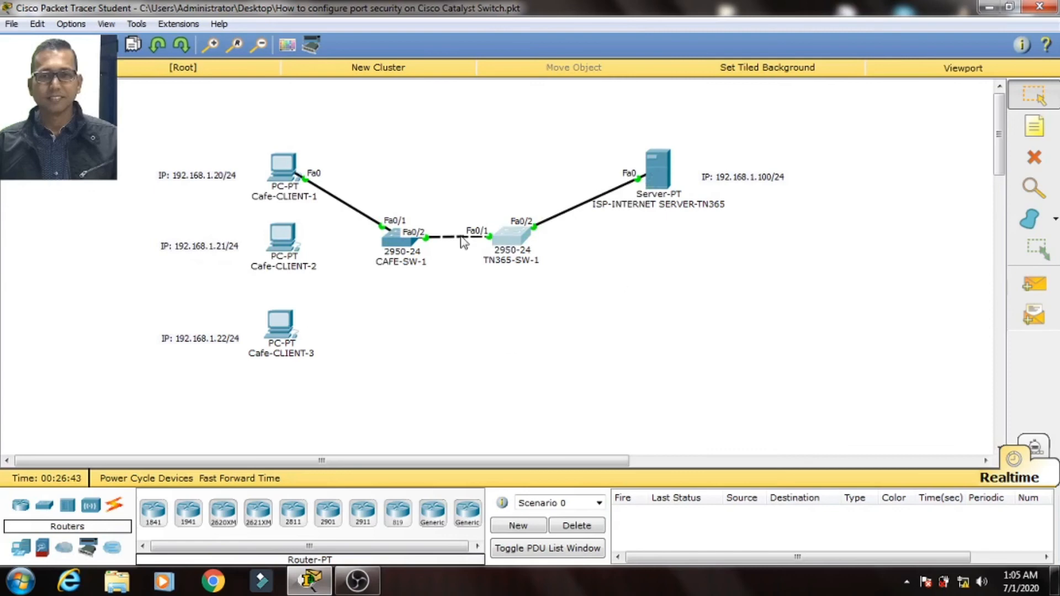
# Step: Delete the cable between Cafe-CLIENT-1 and switch CAFE-SW-1
pyautogui.click(1050, 159)
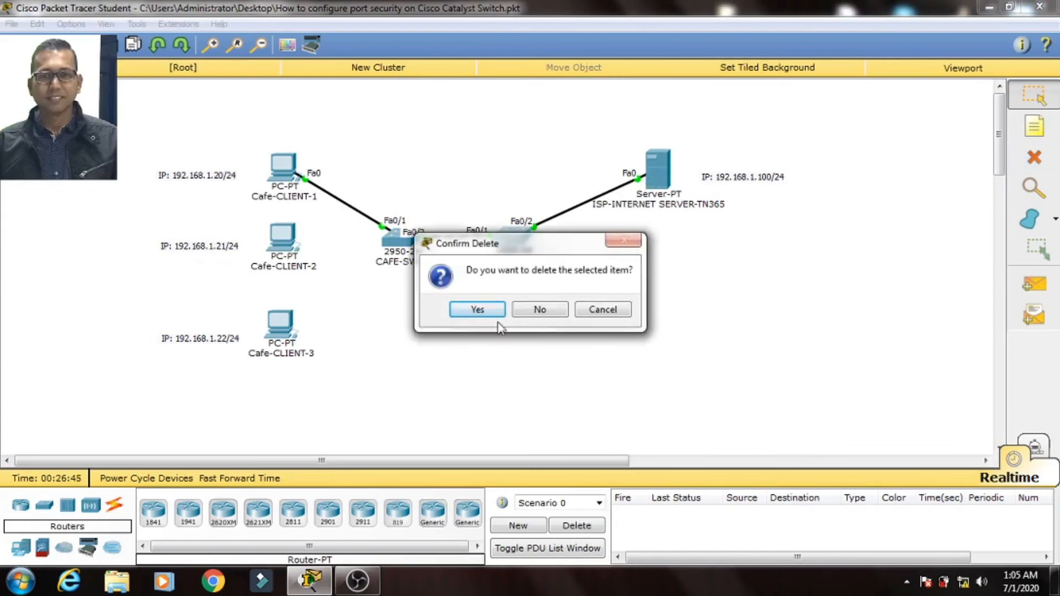
pyautogui.click(558, 307)
pyautogui.click(348, 206)
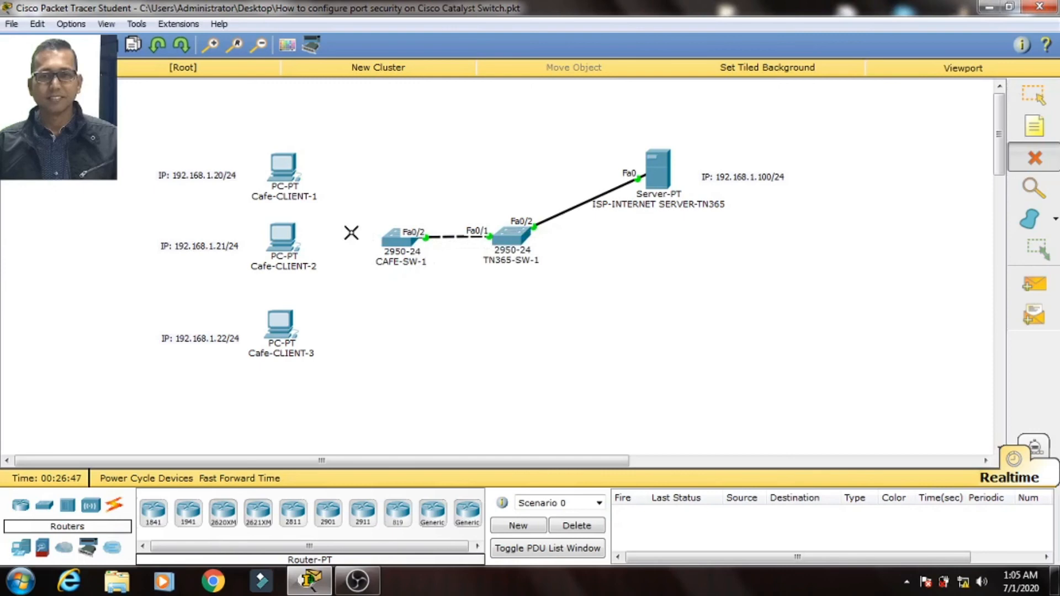
# Step: Connect FastEthernet0 of Cafe-CLIENT-2 to FastEthernet0/1 of CAFE-SW-1 with a copper straight-through cable
pyautogui.click(115, 505)
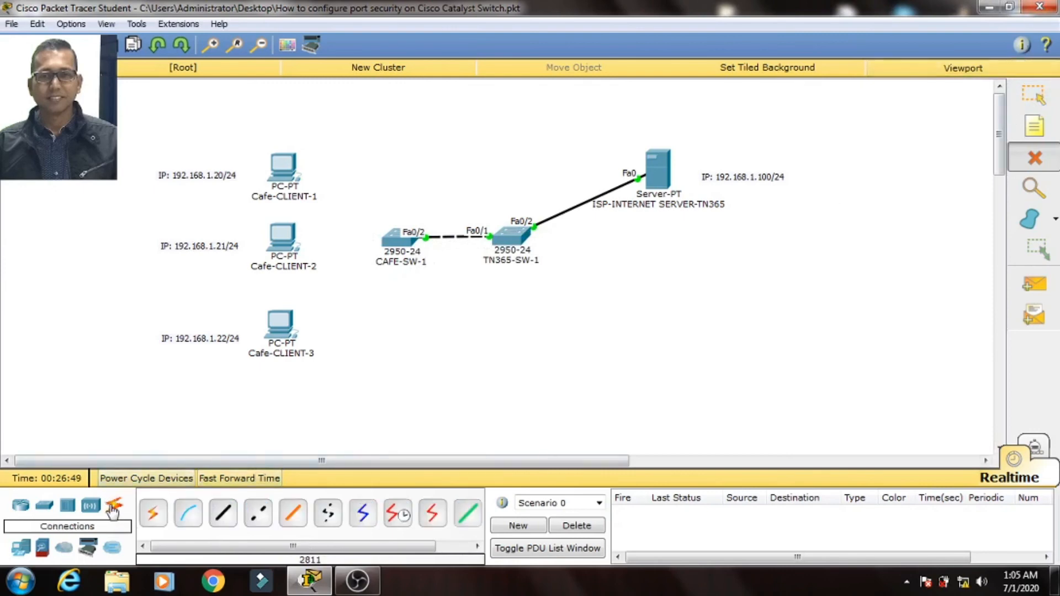
pyautogui.click(223, 513)
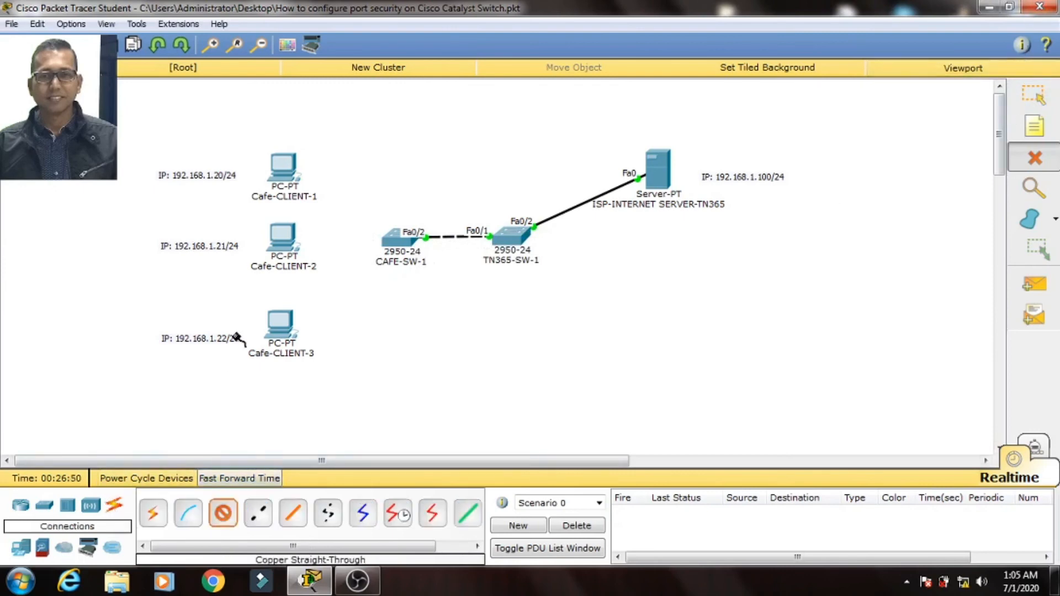
pyautogui.click(280, 244)
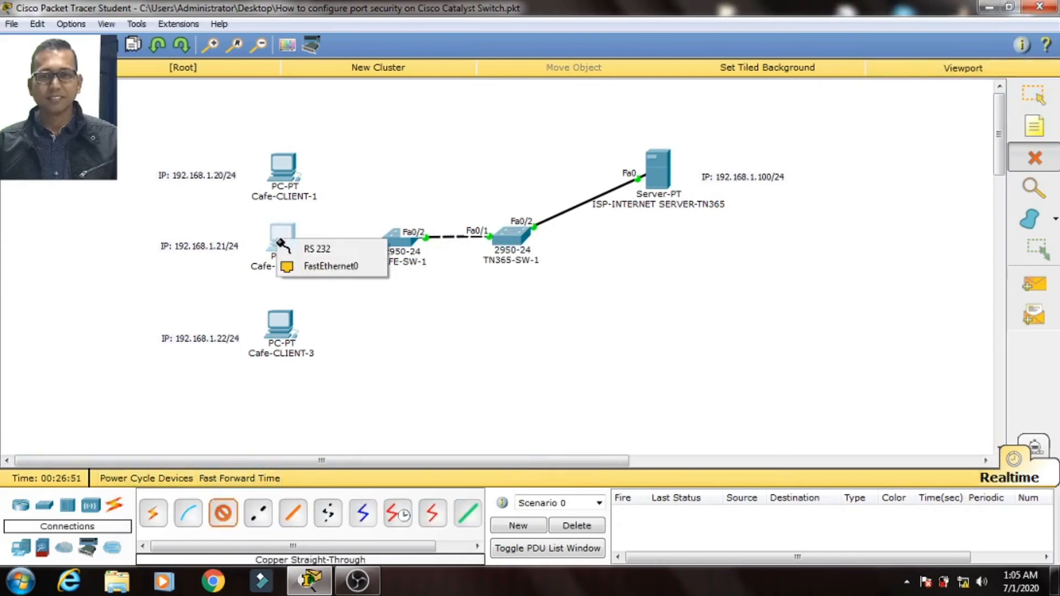
pyautogui.click(346, 267)
pyautogui.click(394, 238)
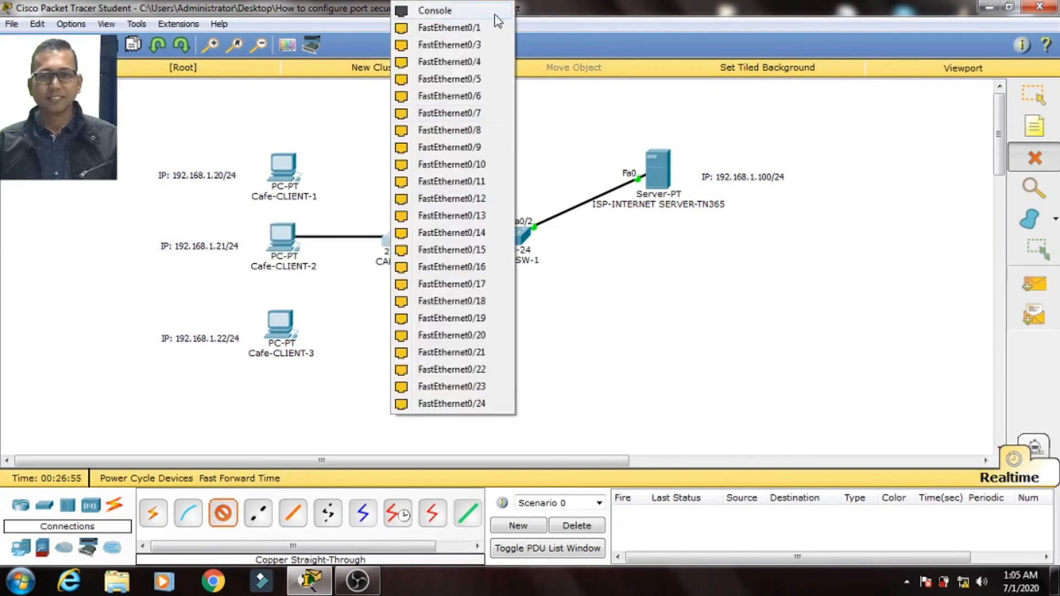
pyautogui.click(468, 28)
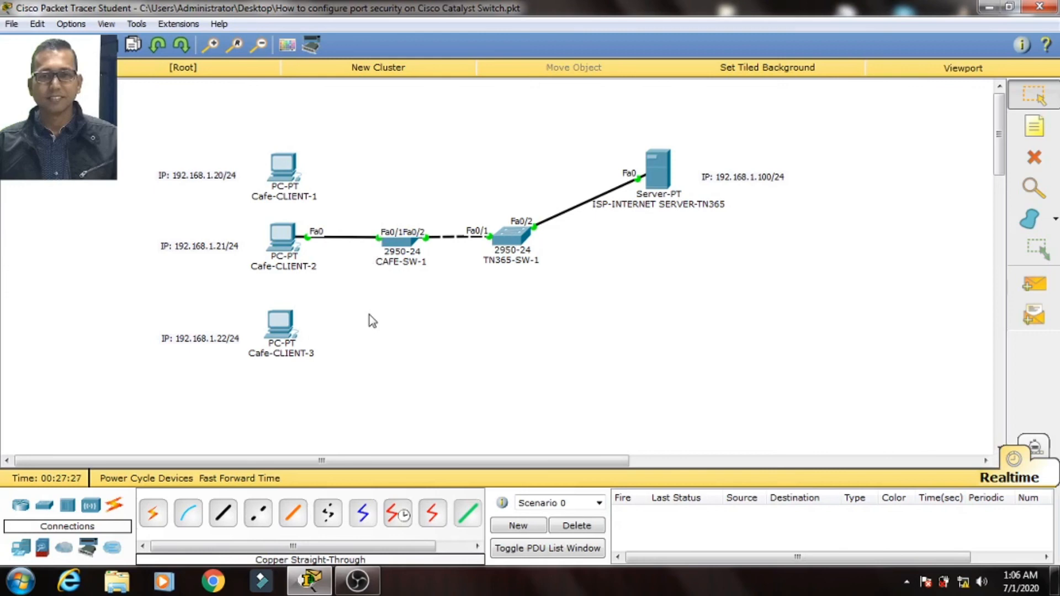
# Step: Ping the server at 192.168.1.100 from the Cafe-CLIENT-2 command prompt, check the switch link in the topology, and close the Cafe-CLIENT-2 window
pyautogui.click(288, 239)
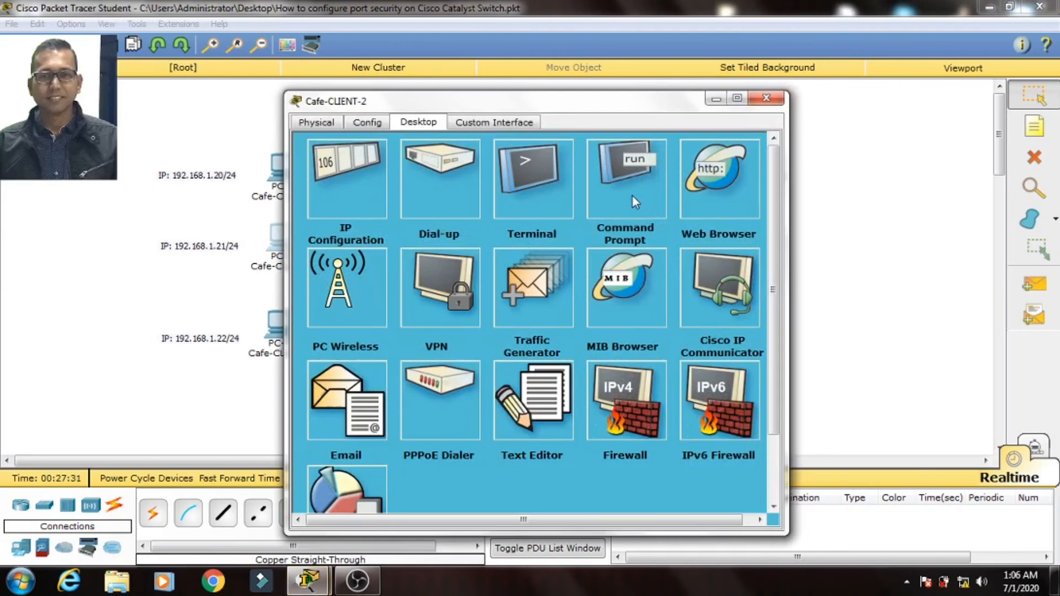
pyautogui.click(632, 195)
pyautogui.write('ping 192.168.1.100')
pyautogui.press('Return')
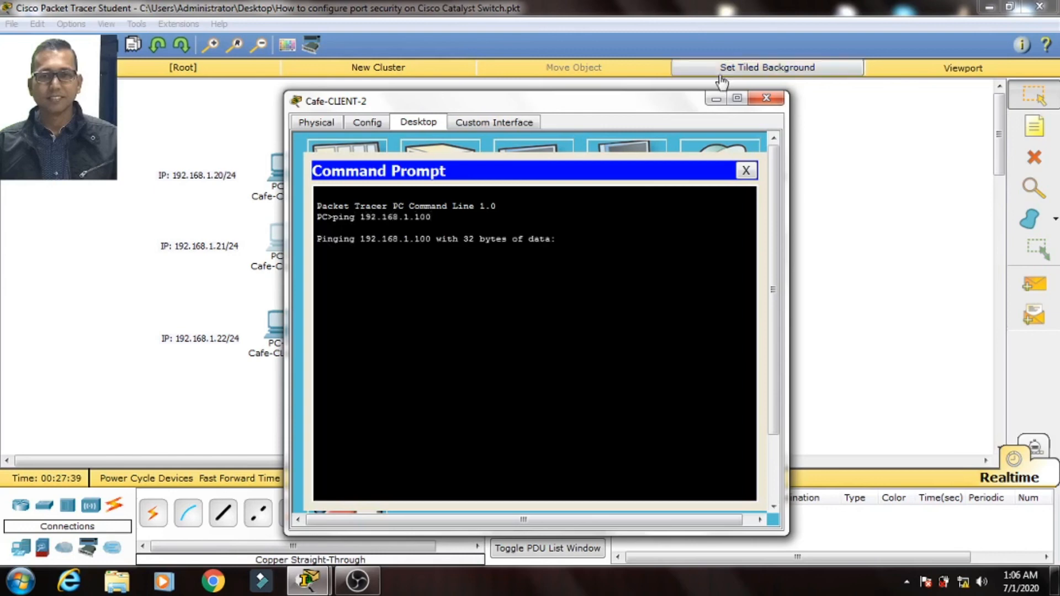
pyautogui.moveTo(601, 99); pyautogui.dragTo(914, 68)
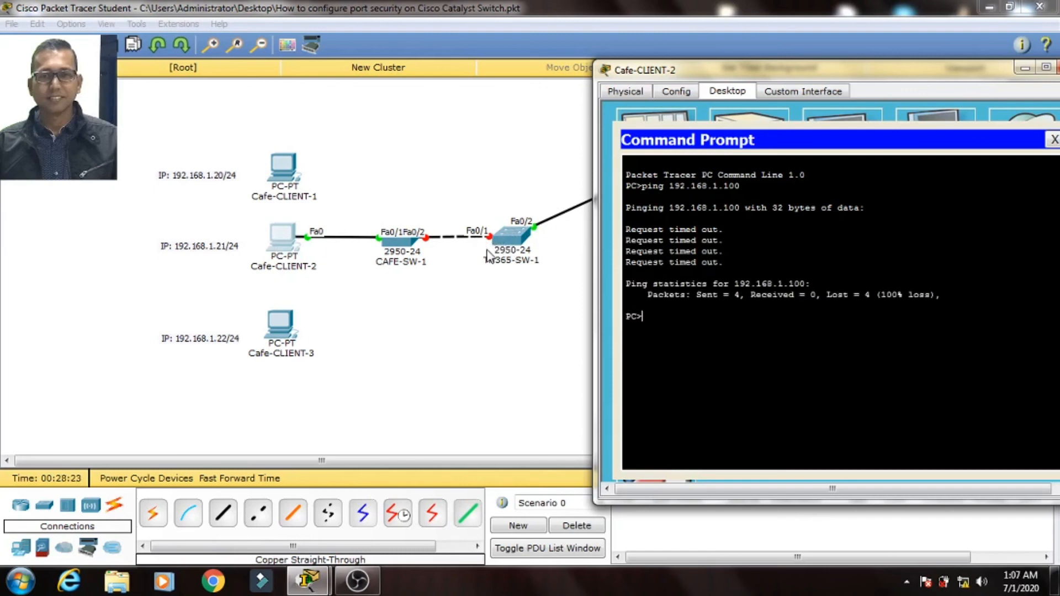
pyautogui.moveTo(811, 75); pyautogui.dragTo(648, 83)
pyautogui.click(910, 76)
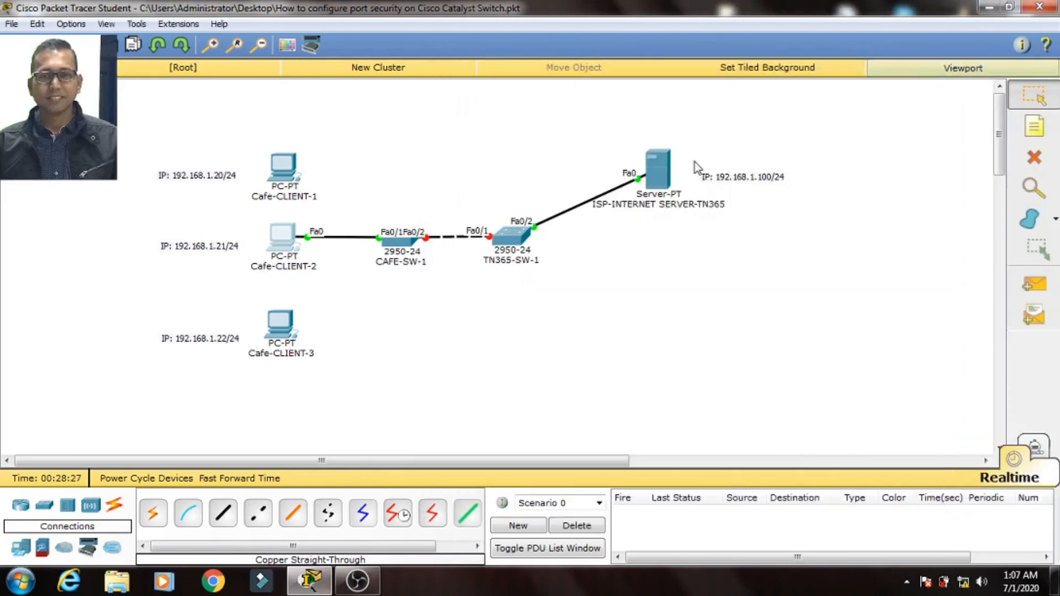